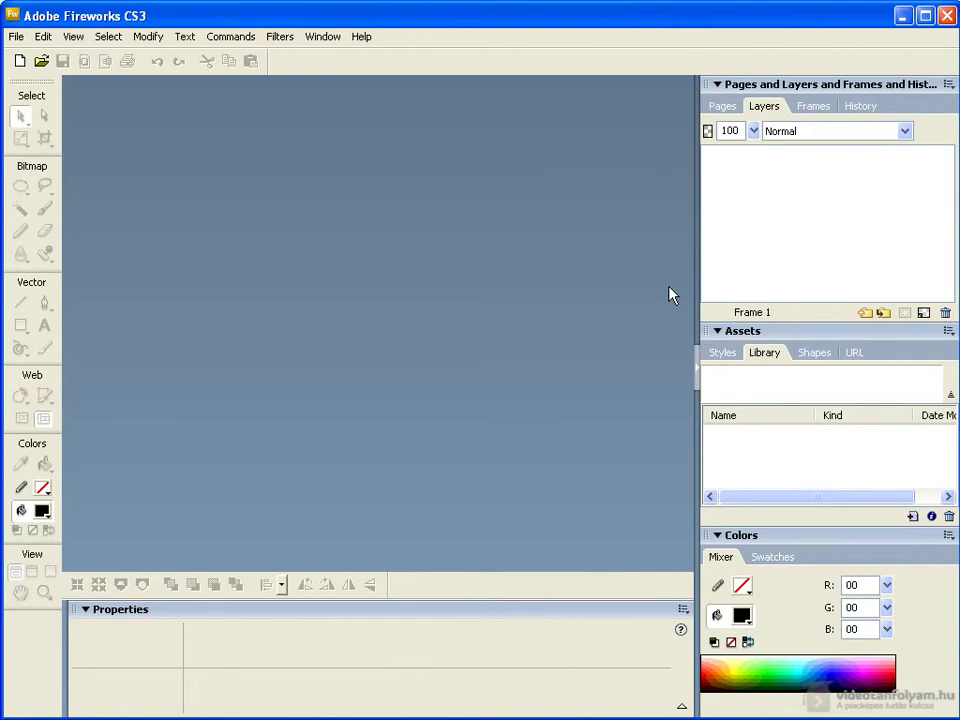
Create a new document 400 by 400 pixels with a white canvas.
click(19, 60)
text(400)
key(Tab)
text(400)
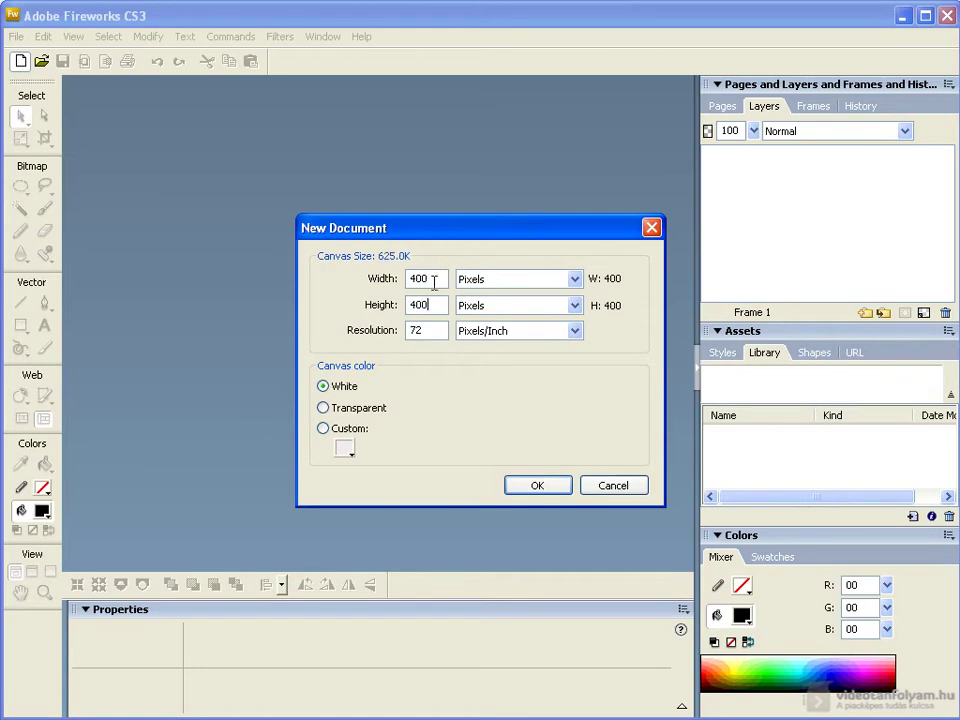
click(544, 489)
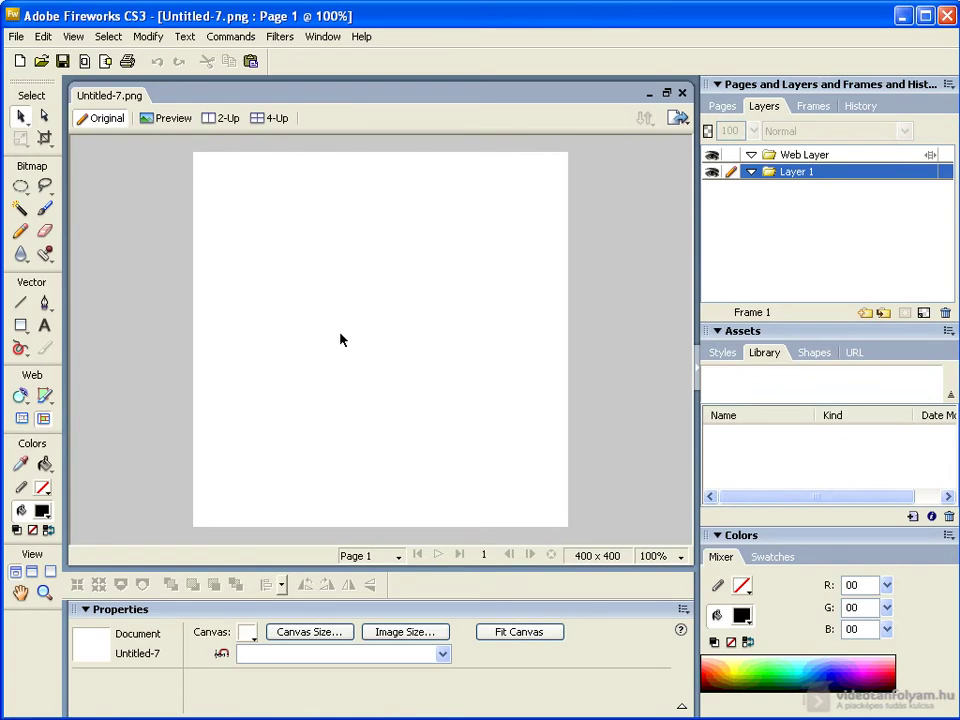
Draw a circle about 116 px in diameter near the canvas centre with the Ellipse tool and fill it white.
click(22, 328)
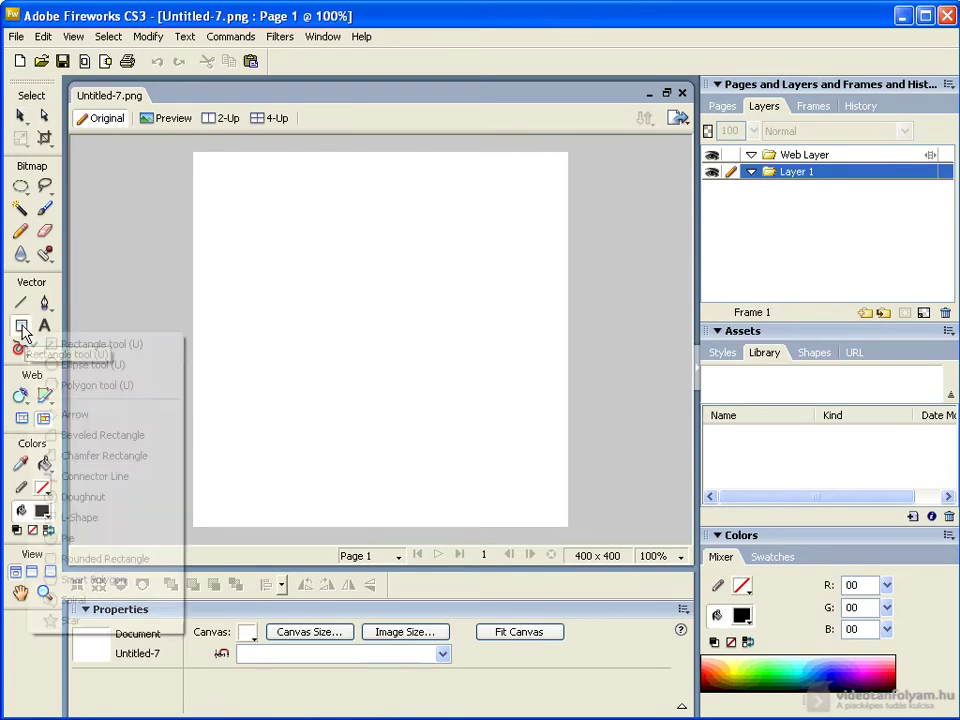
click(45, 364)
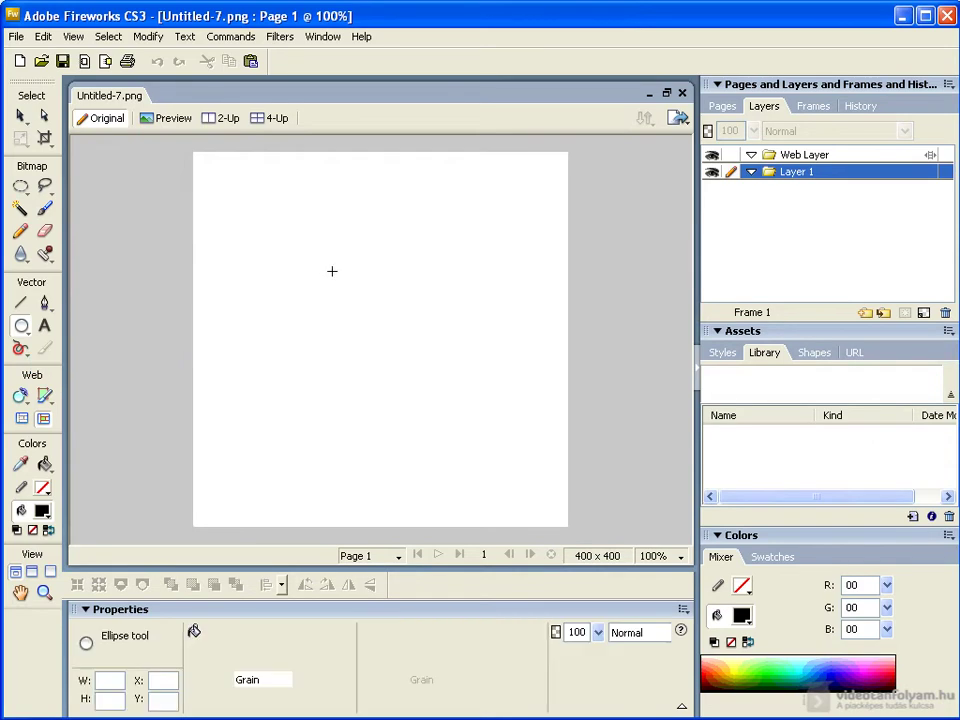
drag(332, 267, 386, 373)
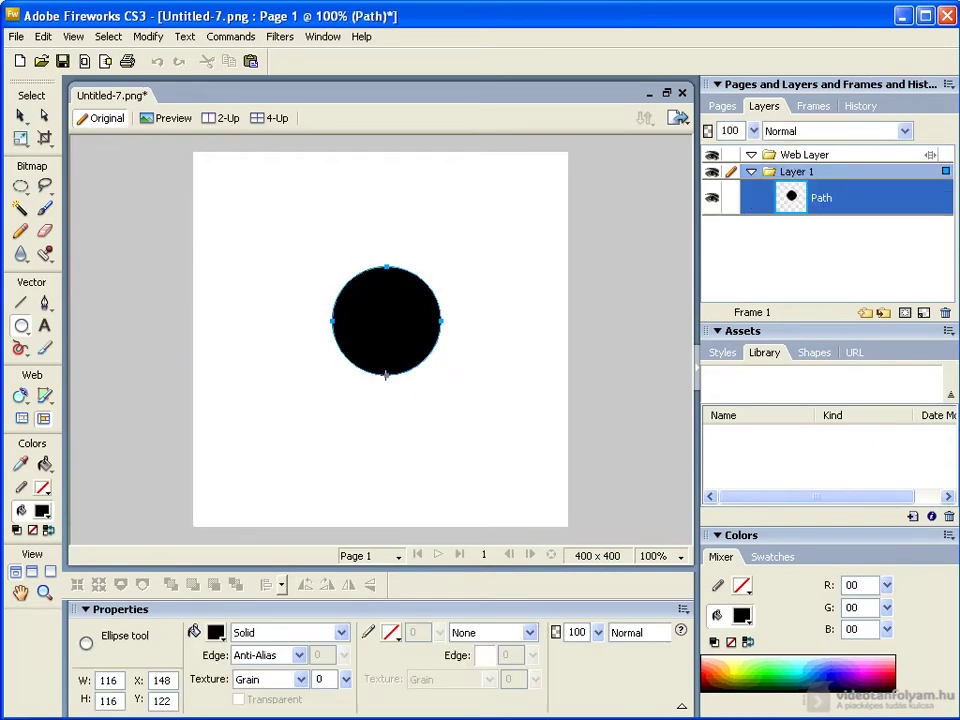
click(215, 633)
click(240, 540)
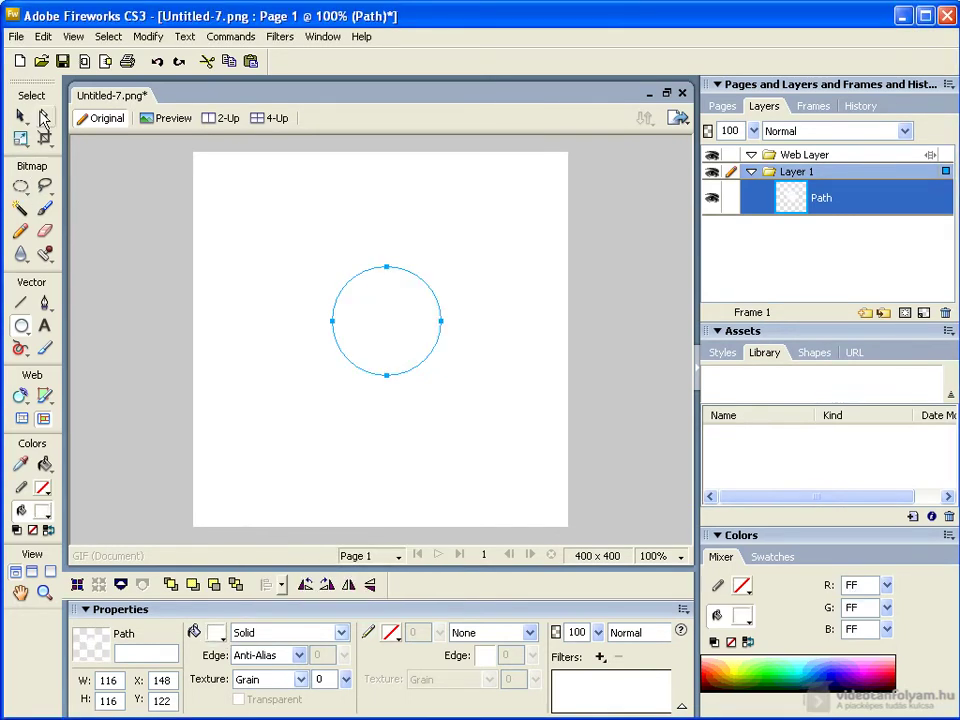
Pull the circle's top anchor point up to form an egg about 151 px high and give it a radial gradient fill.
click(45, 117)
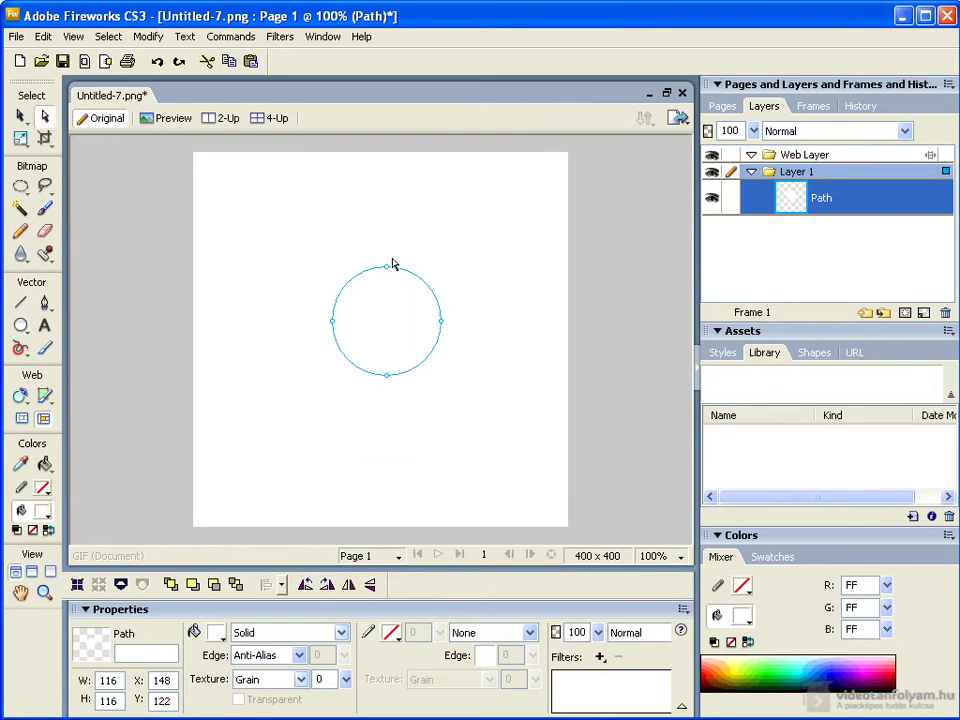
drag(388, 270, 388, 235)
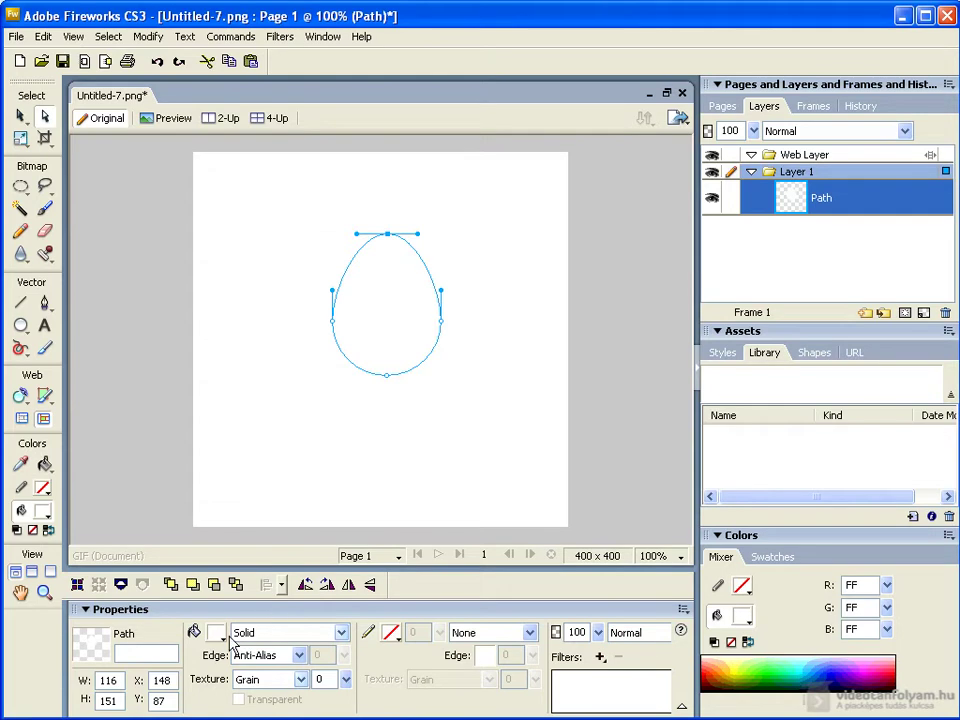
click(268, 634)
mouse_move(295, 700)
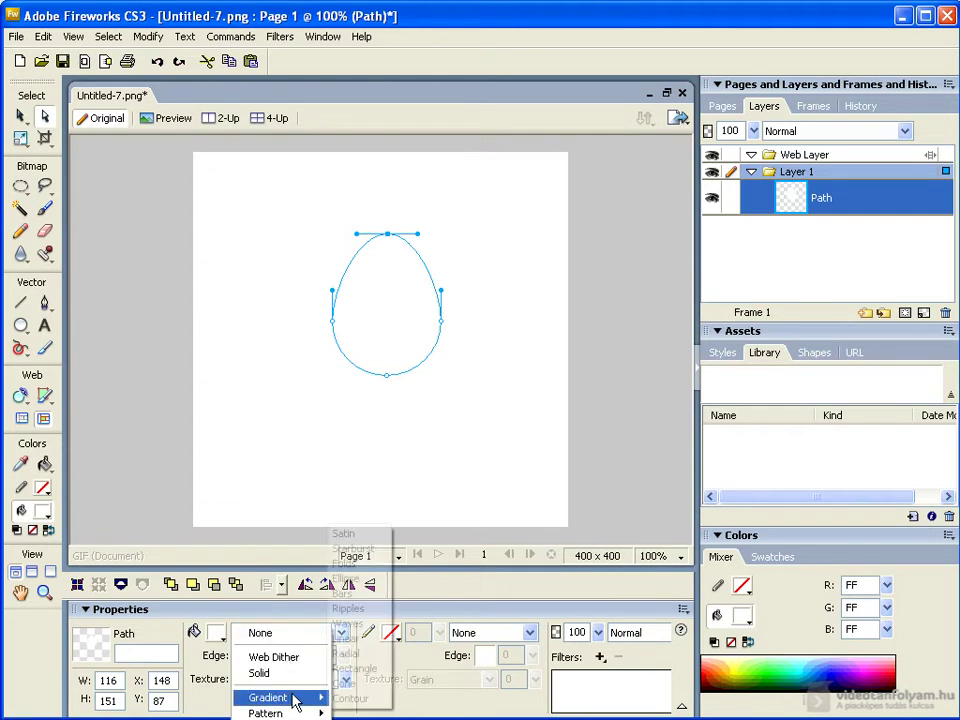
click(347, 653)
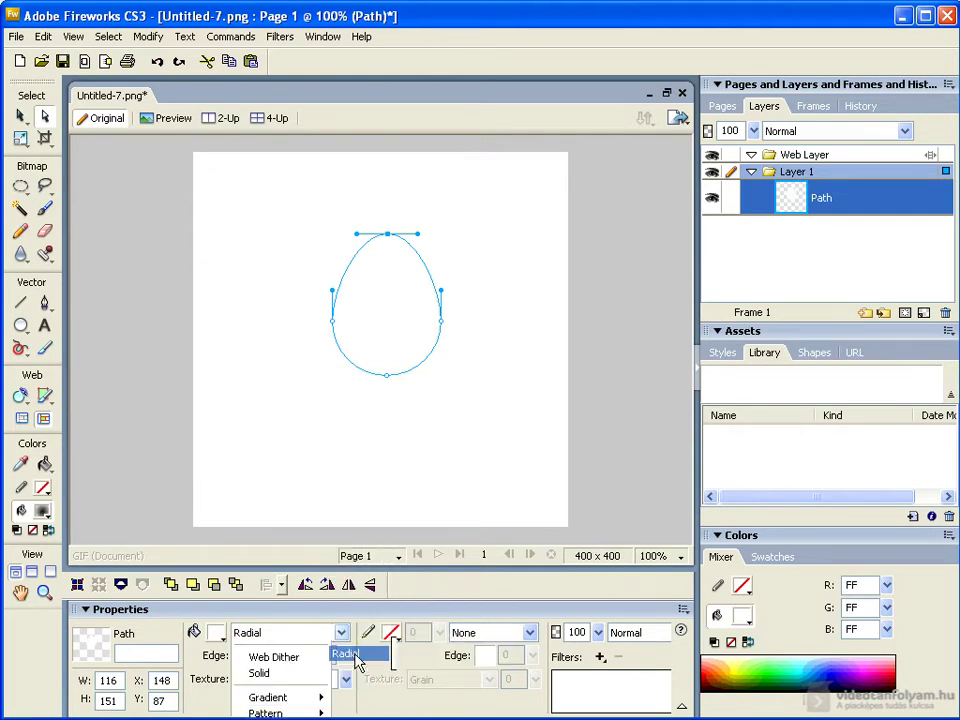
Set the egg's radial gradient to run from white at the centre to #CCCCCC at the edge.
click(215, 633)
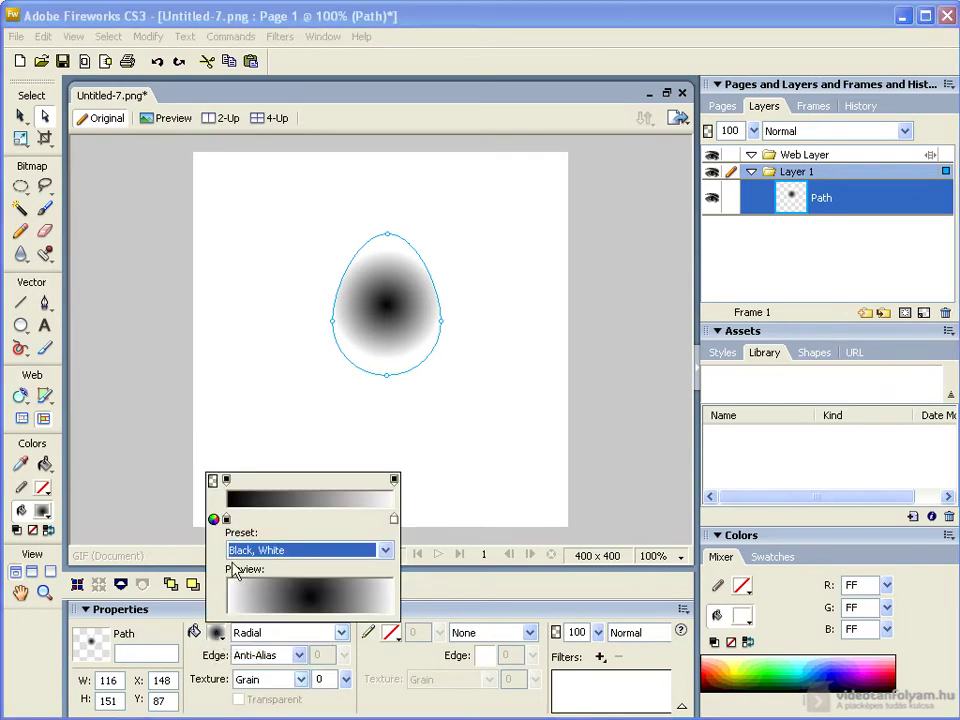
click(227, 518)
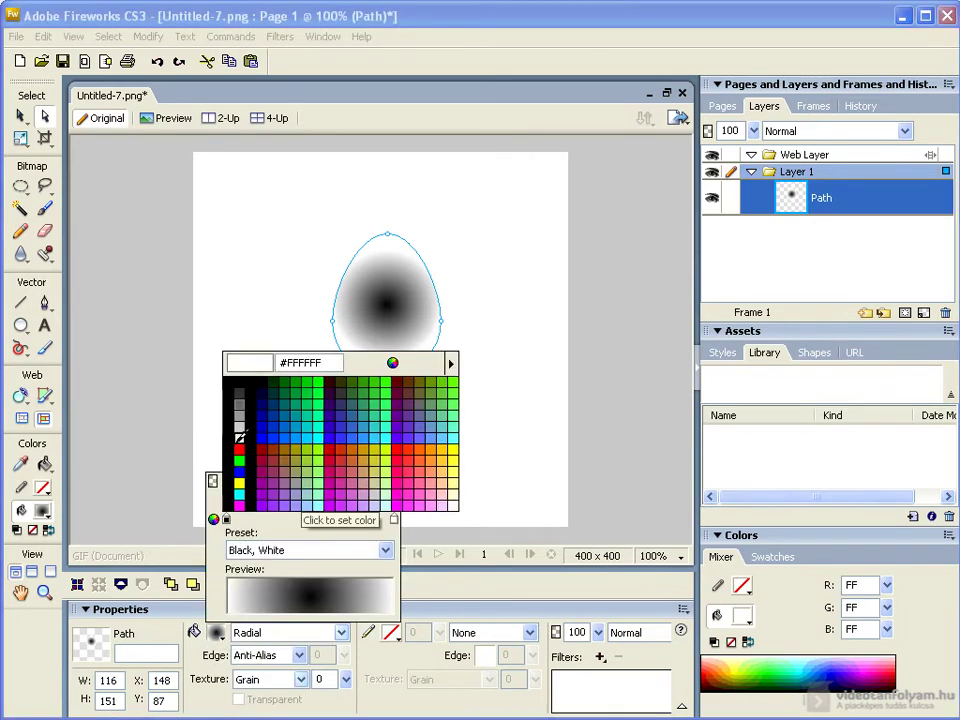
click(241, 450)
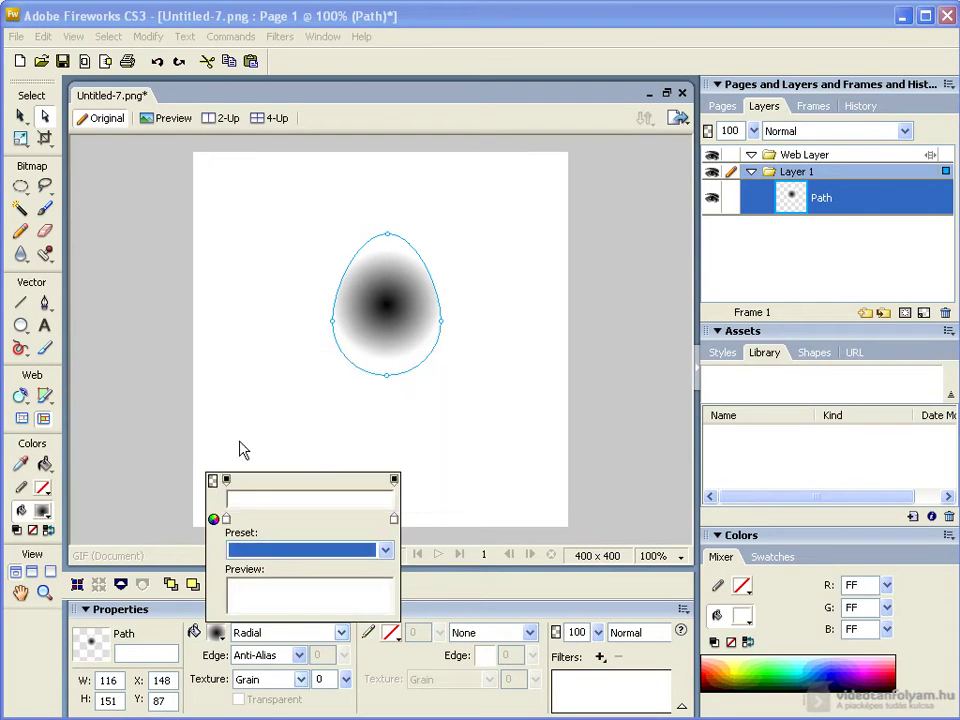
click(394, 518)
drag(497, 363, 452, 363)
text(fcccc)
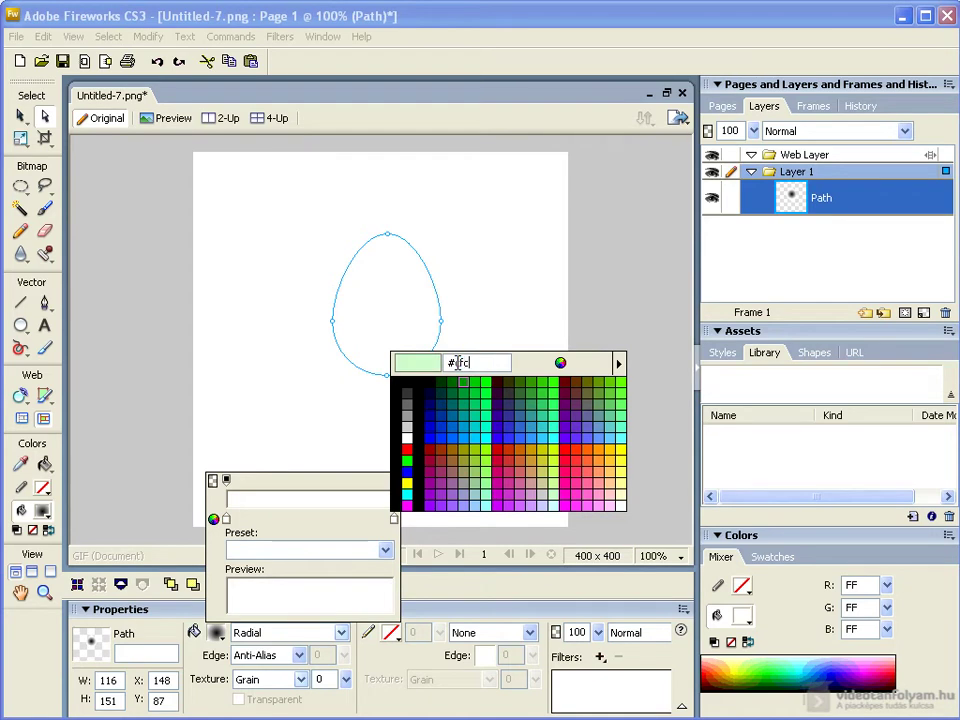
click(457, 363)
text(ccccc)
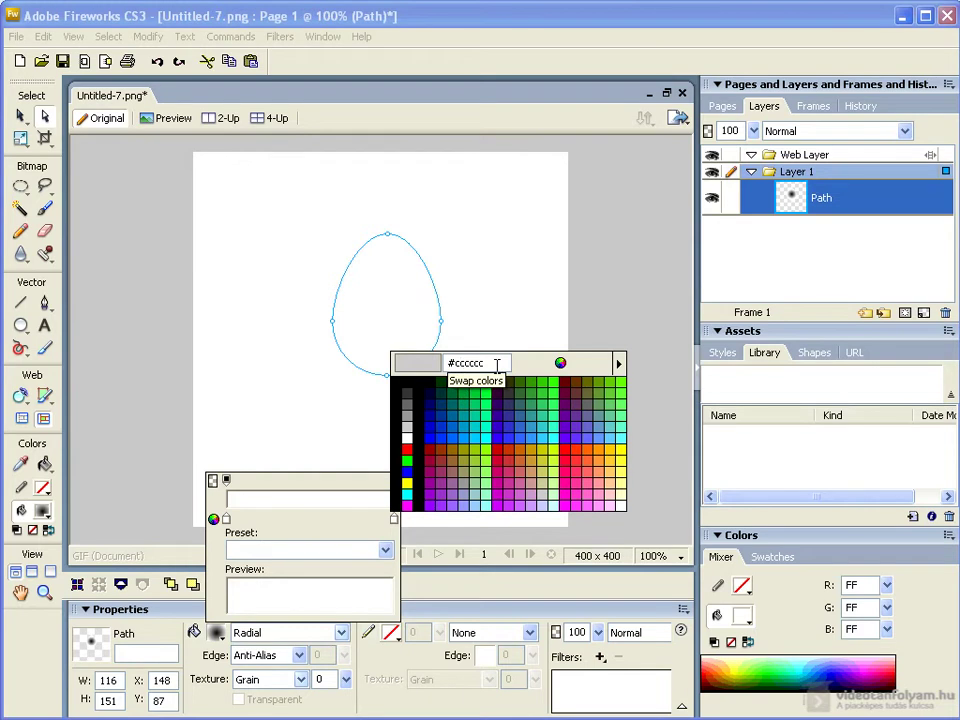
key(Return)
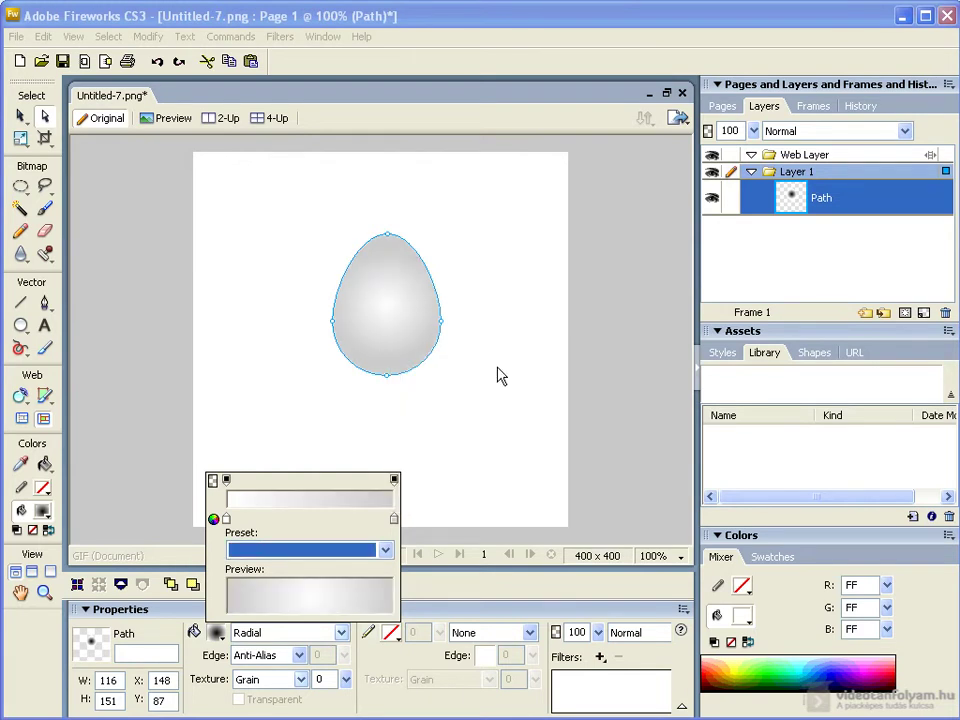
click(418, 348)
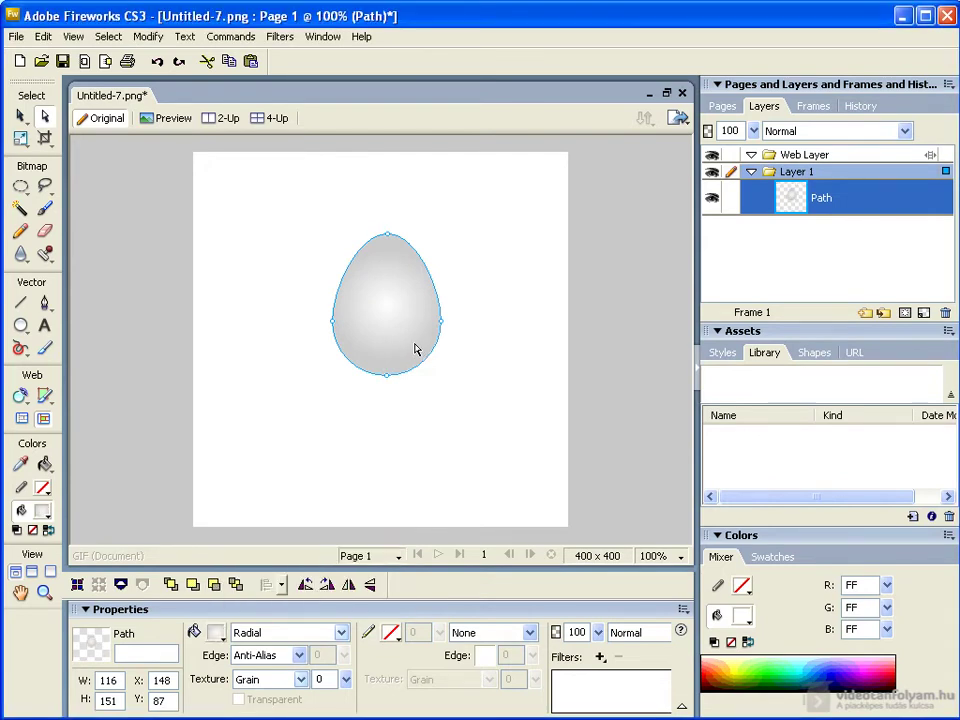
Give the egg an outline stroke in the colour #B1B1B1.
click(393, 630)
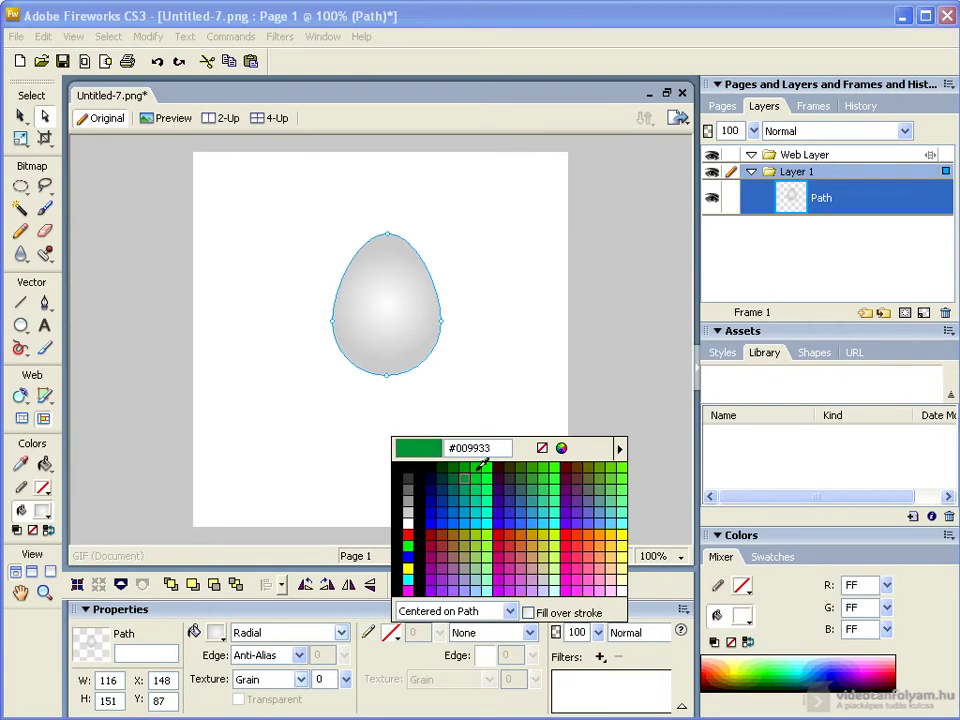
drag(490, 448, 455, 447)
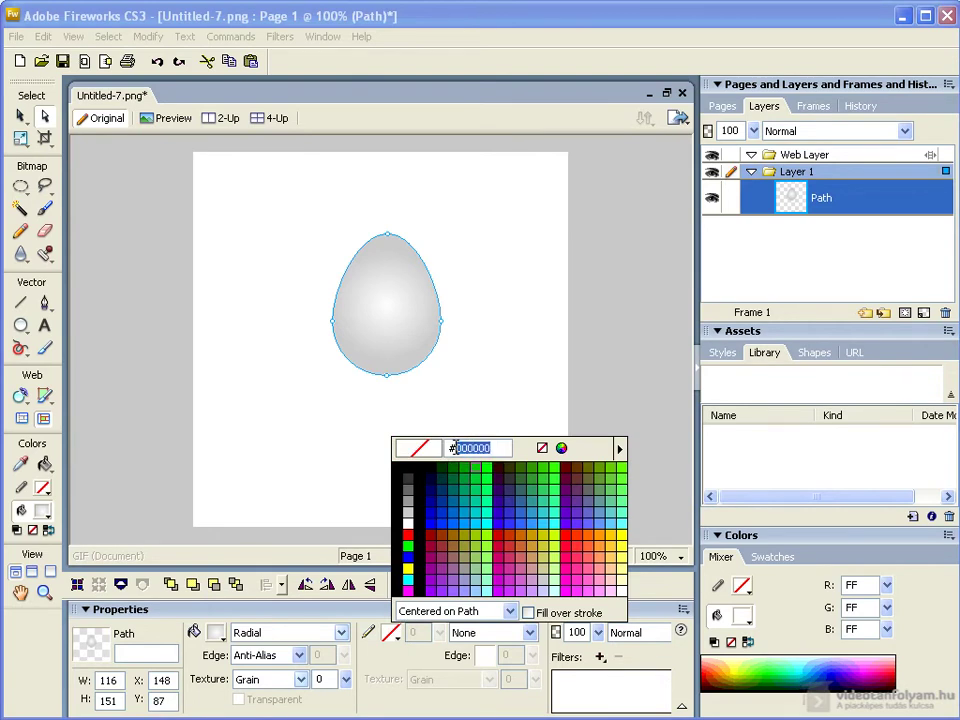
text(b1b1b1)
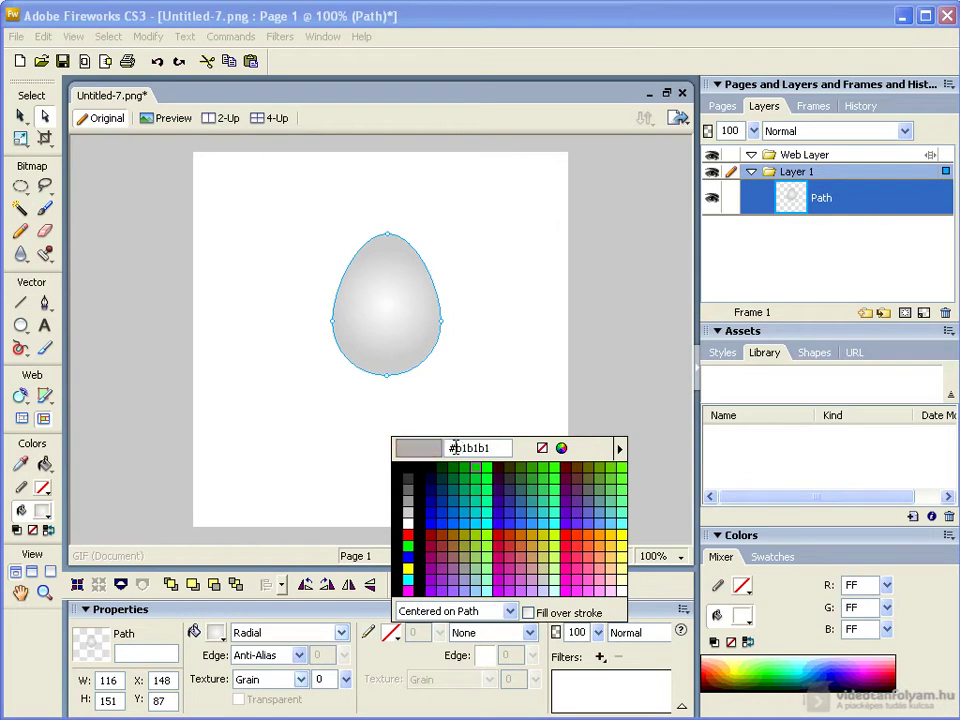
key(Return)
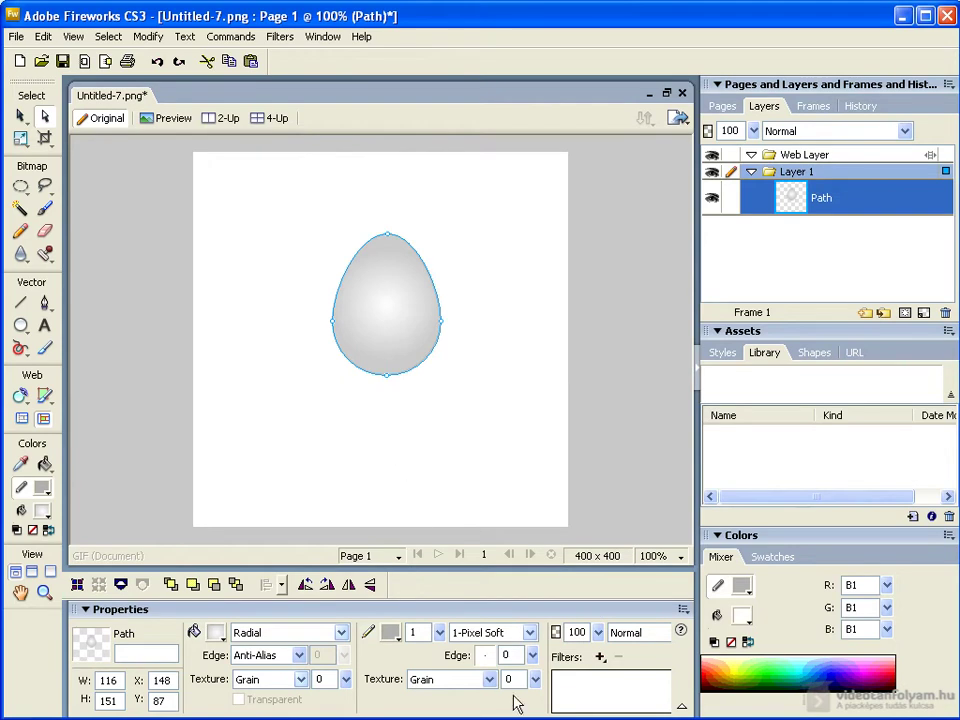
Add an Inner Shadow filter to the egg with distance 2, opacity 45%, softness 3 and angle 90.
click(601, 658)
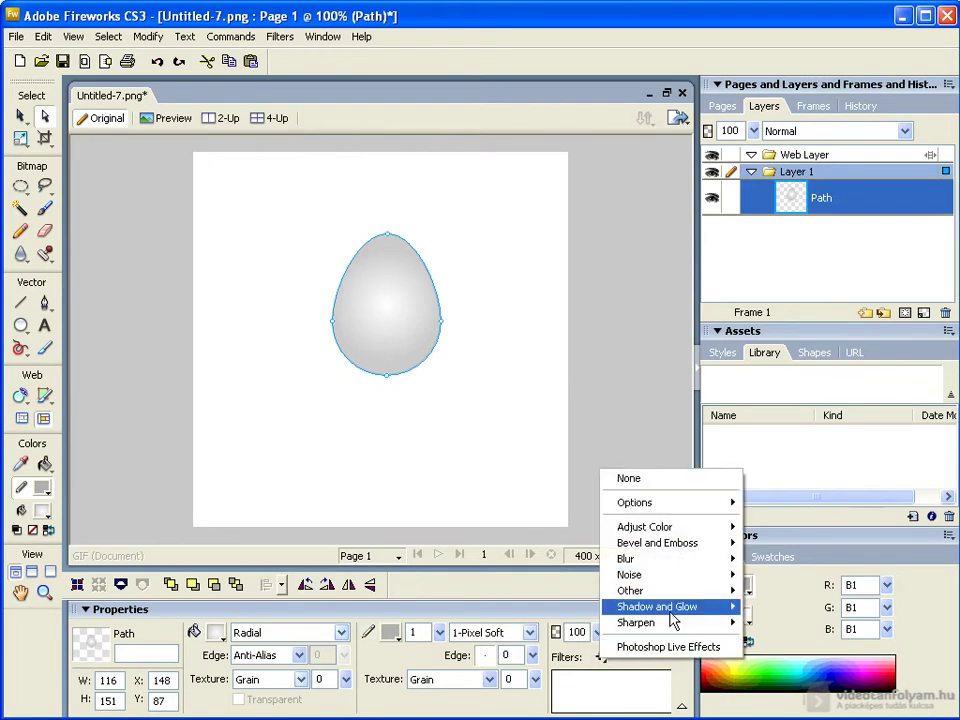
mouse_move(672, 607)
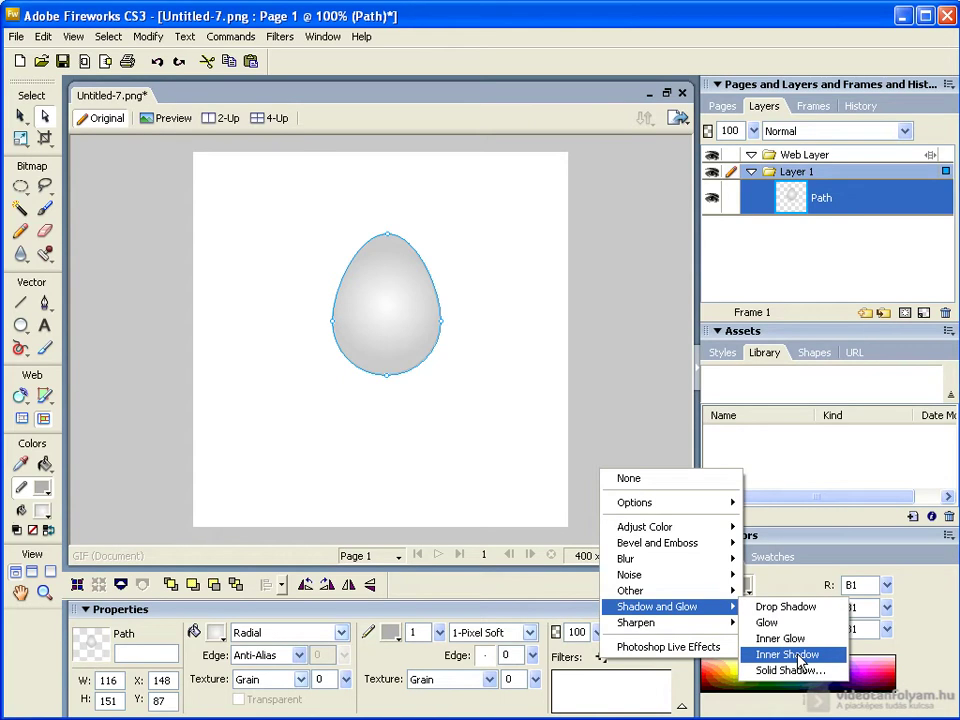
click(799, 658)
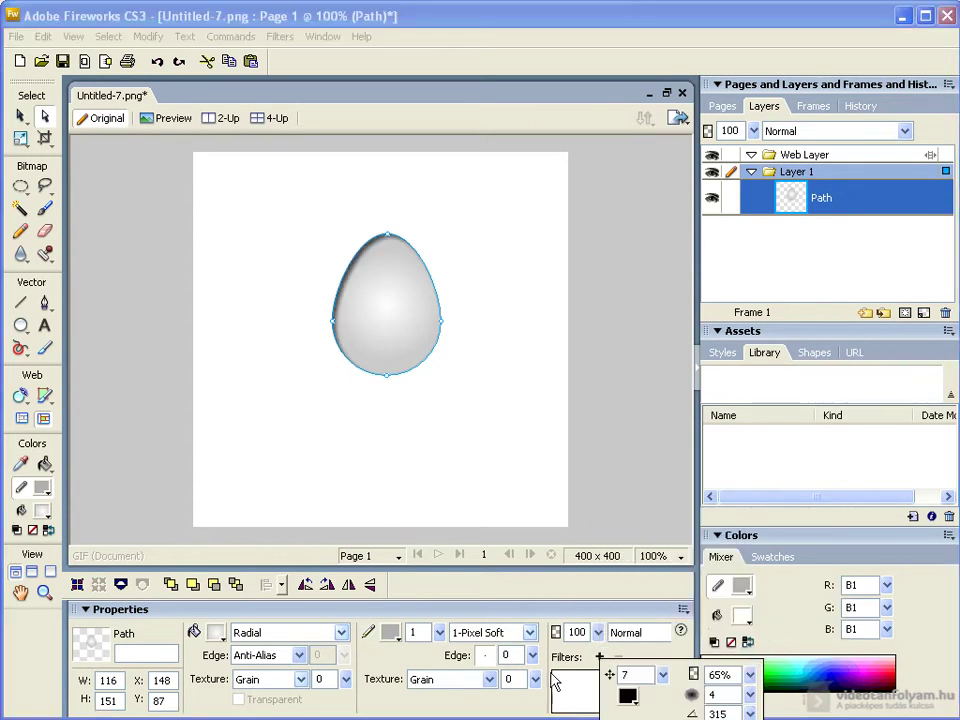
double_click(622, 675)
text(2)
click(716, 676)
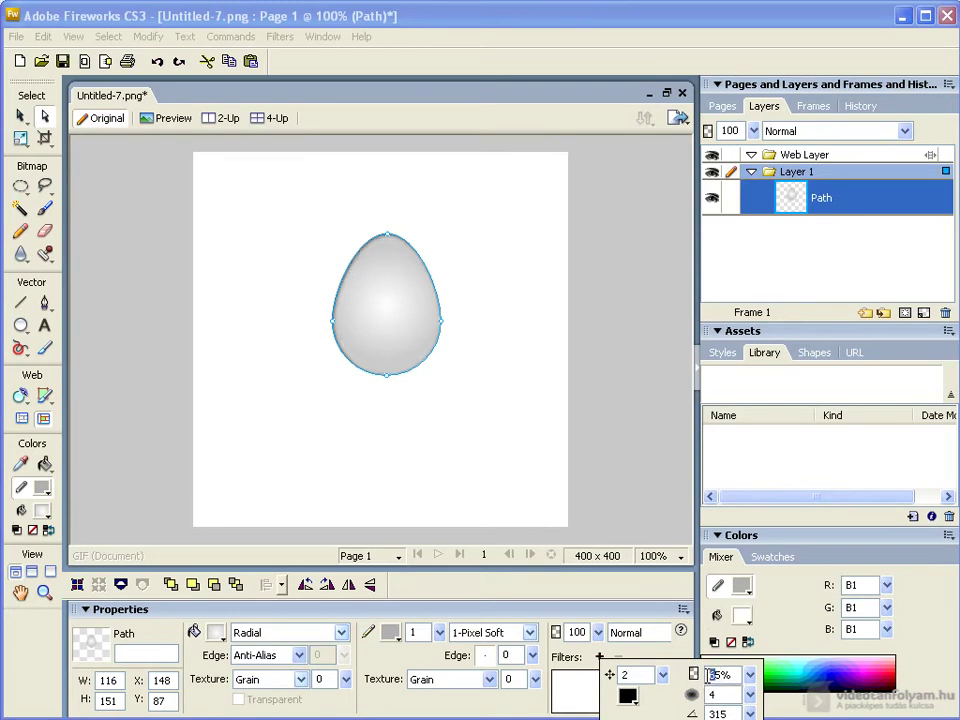
text(4)
double_click(710, 694)
text(3)
key(Tab)
text(90)
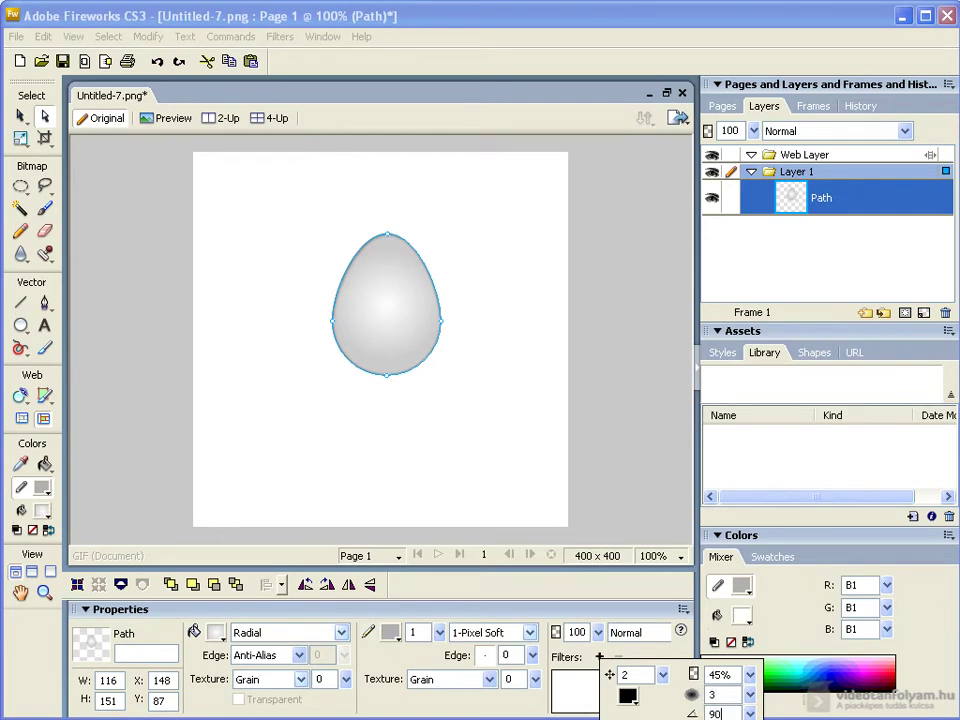
key(Return)
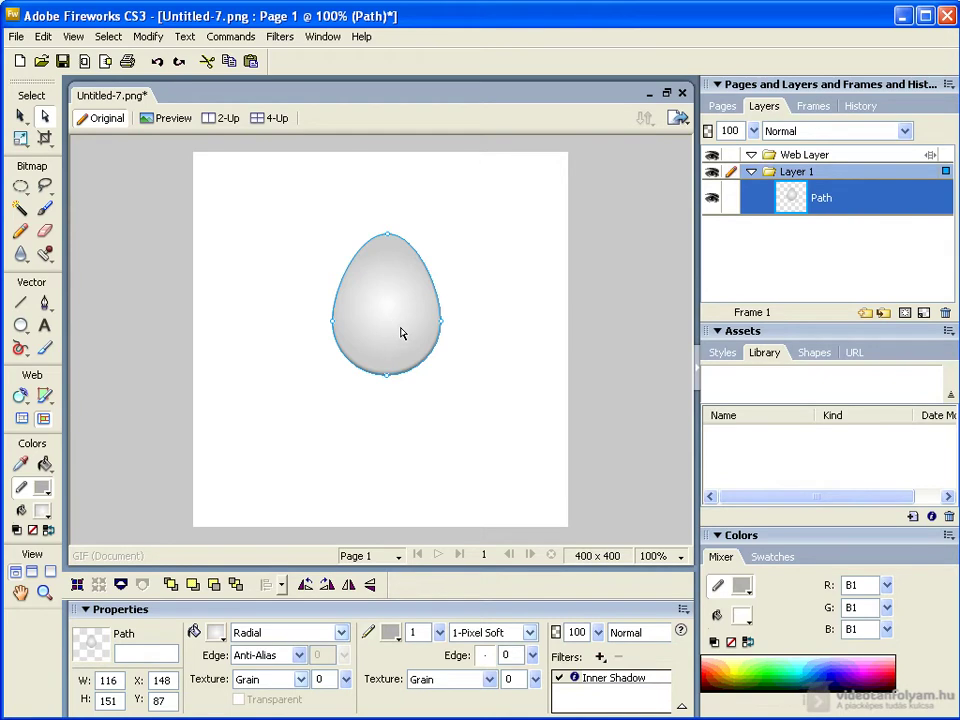
Clone the egg in place and give the copy a solid white fill with no stroke.
key(ctrl+shift+d)
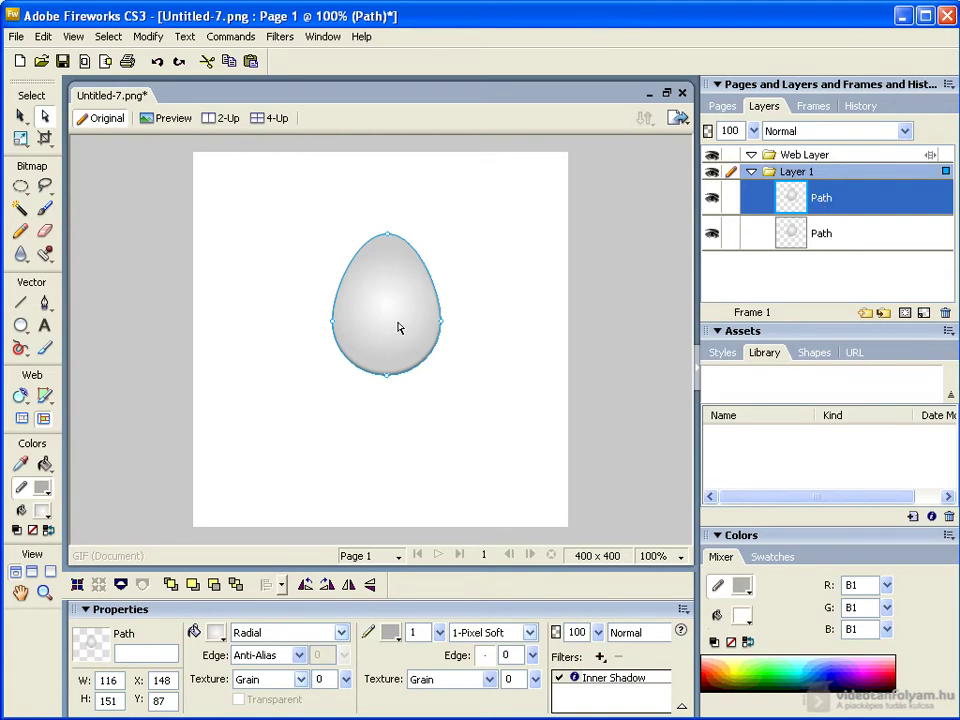
click(390, 638)
click(542, 447)
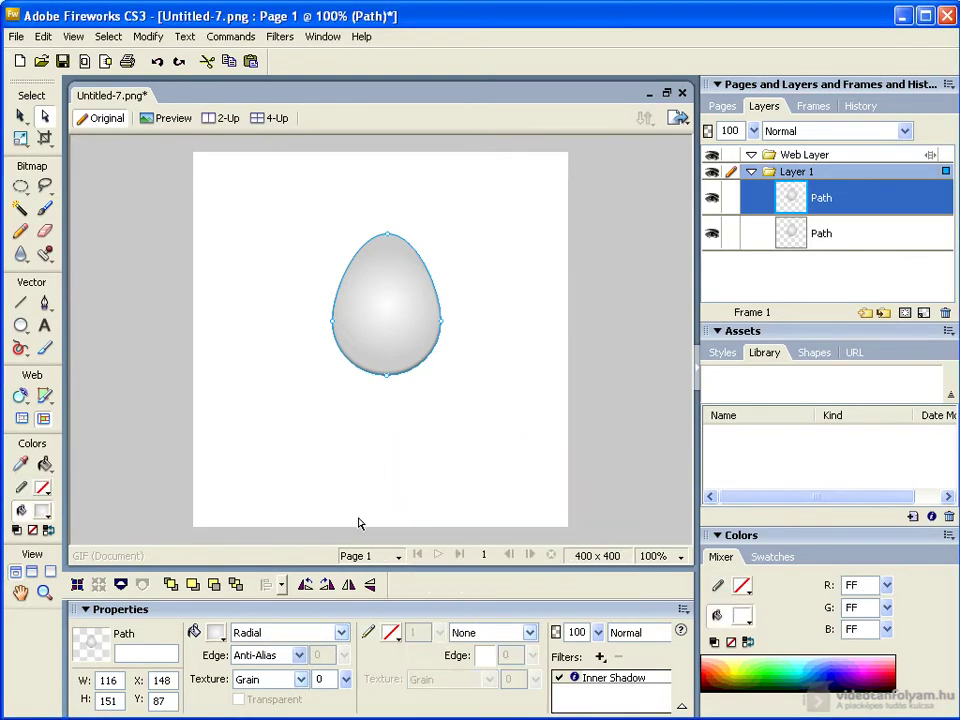
click(280, 634)
click(285, 674)
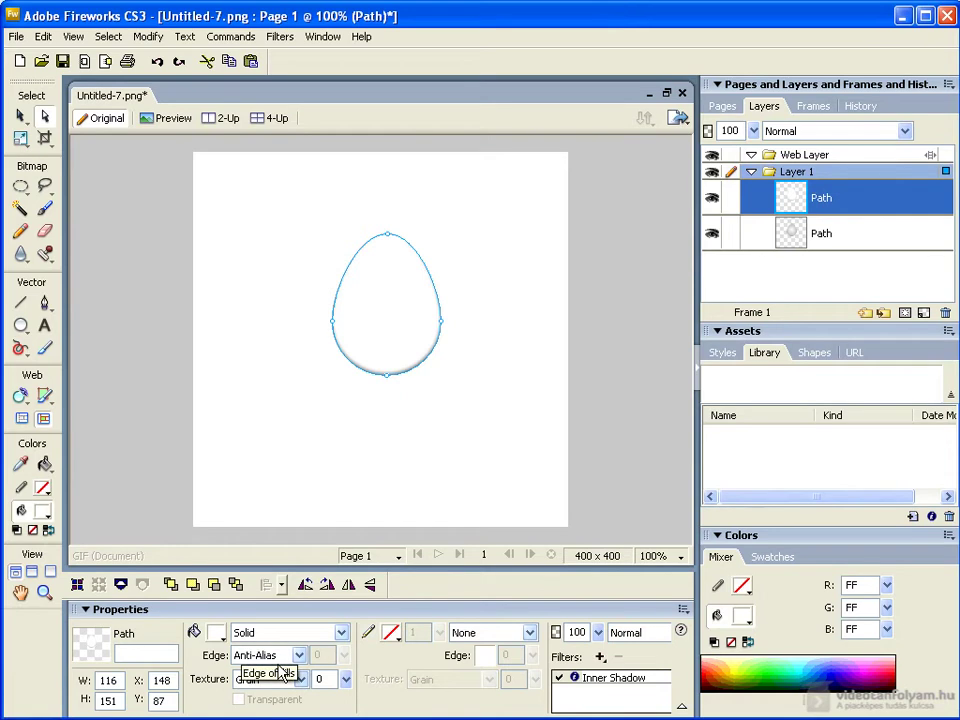
Scale the white copy proportionally to 65% and move it up to the large egg's top edge, at about X 166, Y 86.
key(ctrl+shift+t)
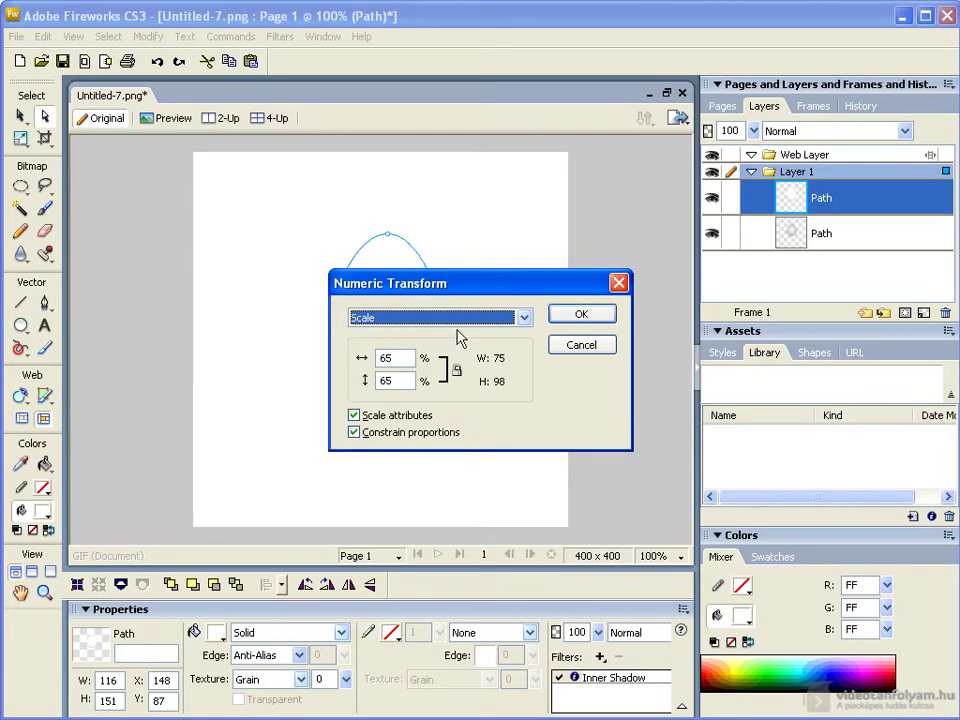
click(523, 317)
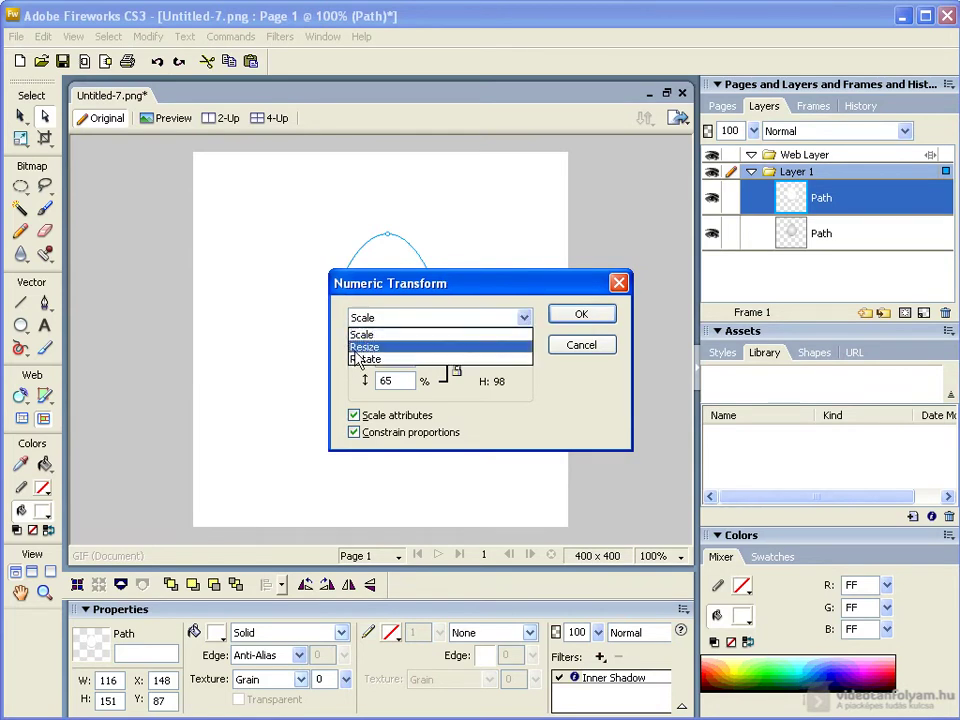
click(365, 335)
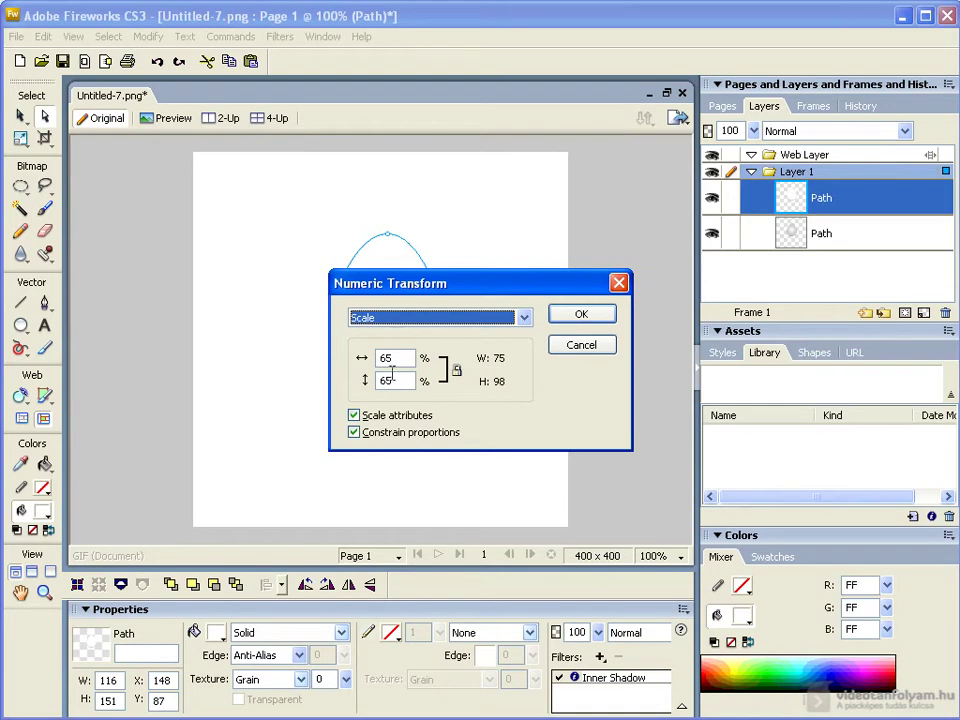
click(577, 316)
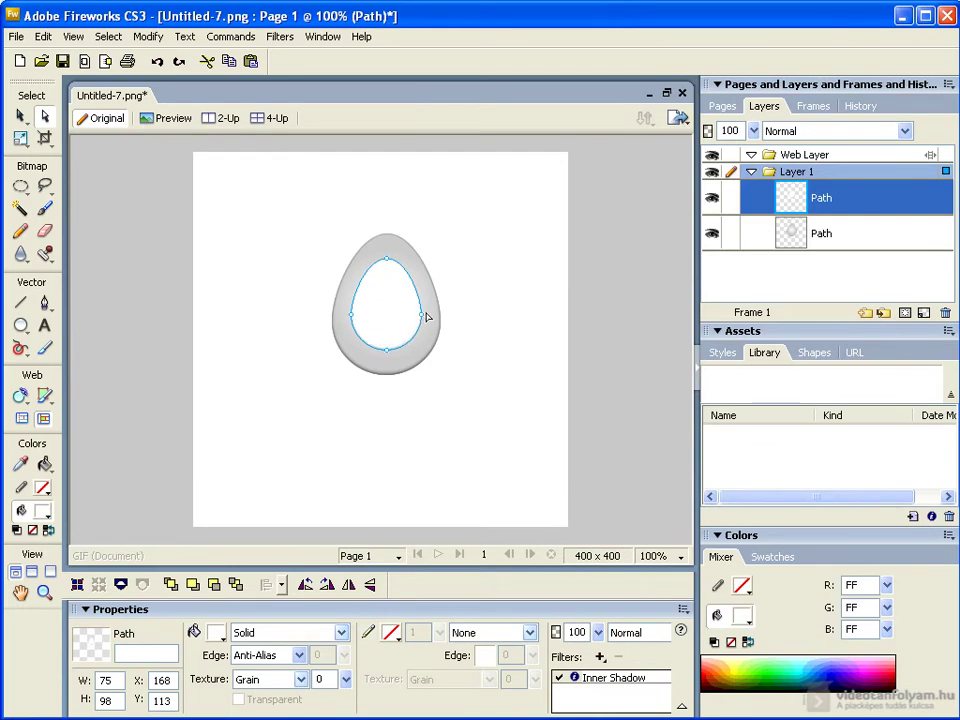
click(22, 118)
drag(388, 263, 384, 237)
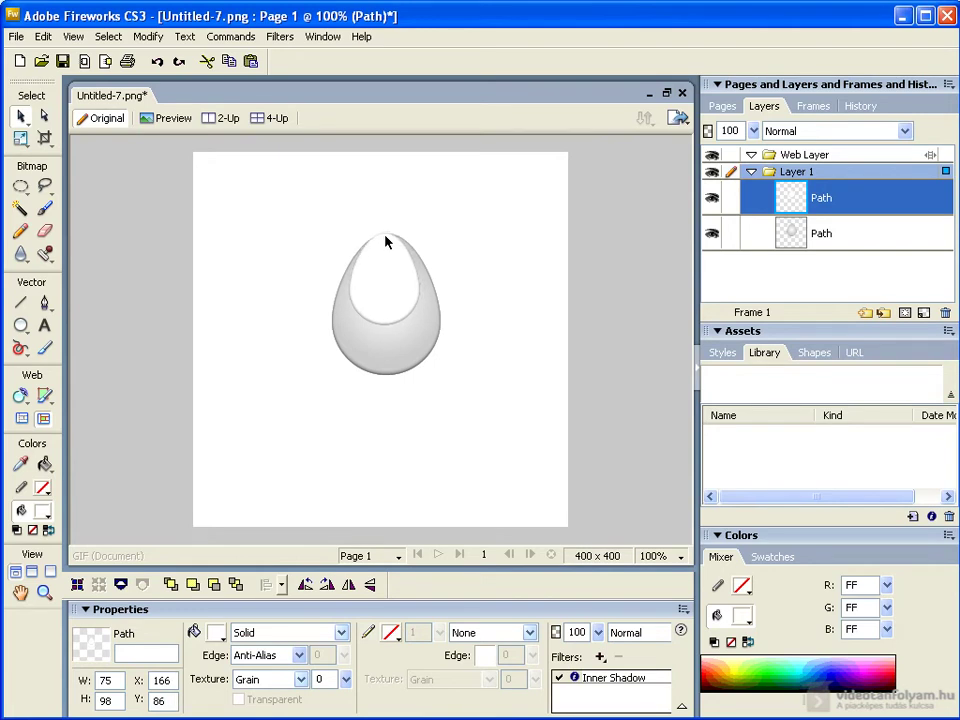
Draw a white ellipse about 277 by 203 pixels over the egg's lower part, covering the lower half of the small white egg.
click(385, 242)
click(21, 325)
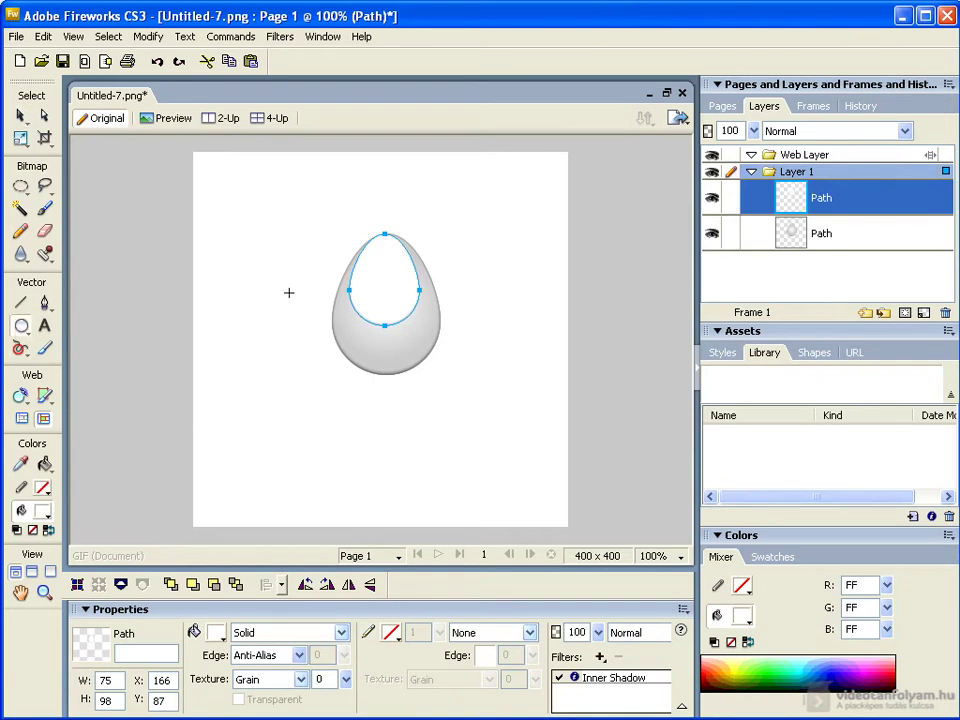
drag(267, 276, 527, 466)
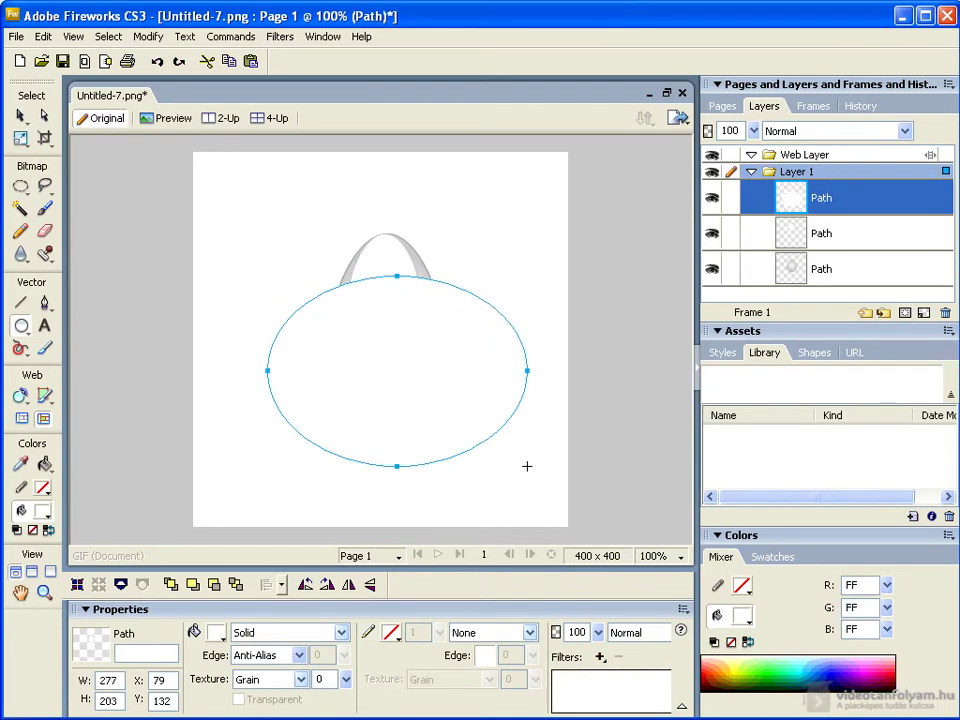
Punch the large white ellipse out of the small white egg, leaving only its cap as the highlight.
click(20, 116)
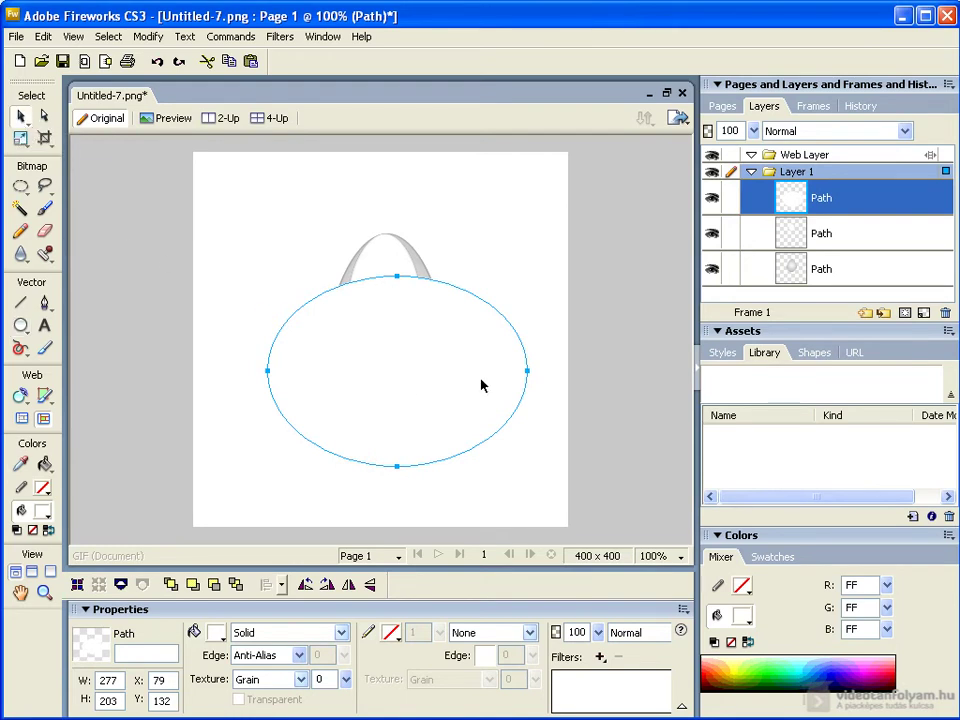
shift+click(361, 263)
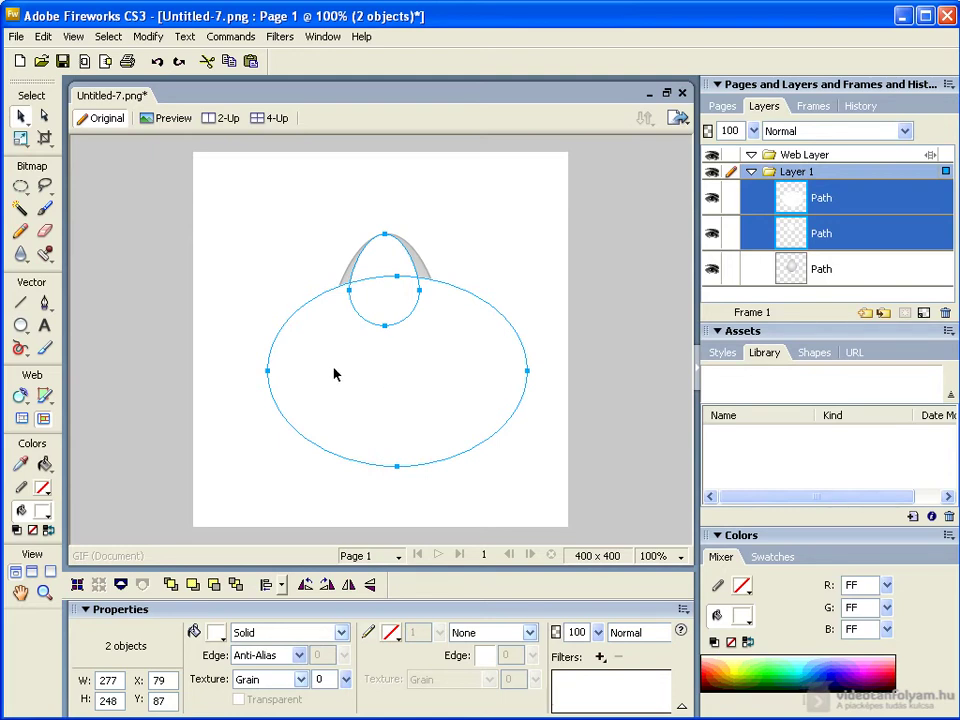
click(146, 36)
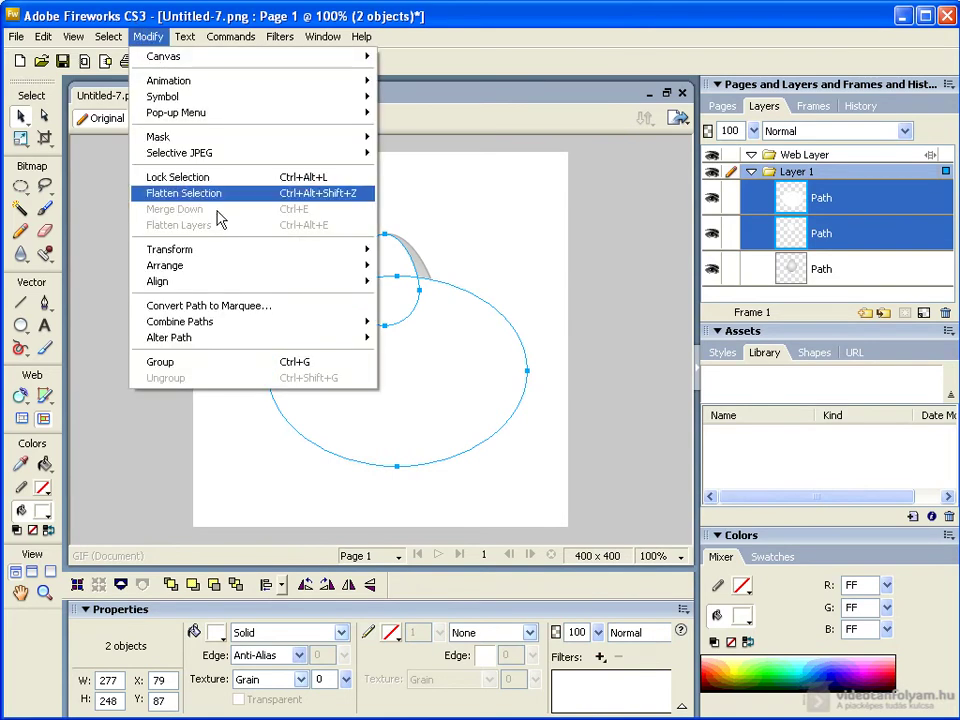
mouse_move(221, 328)
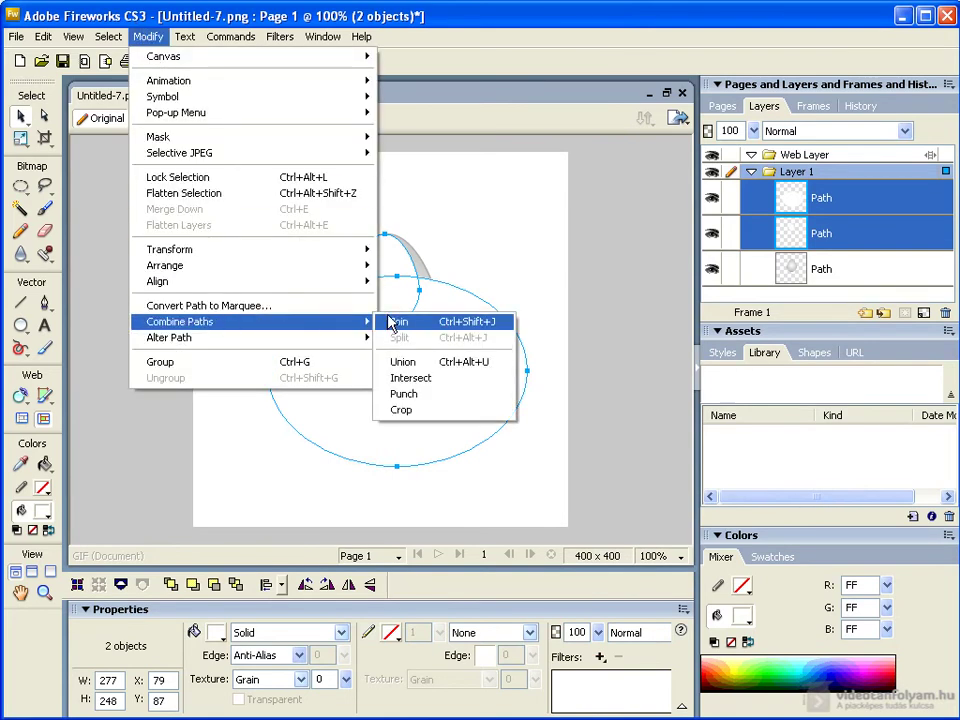
click(408, 395)
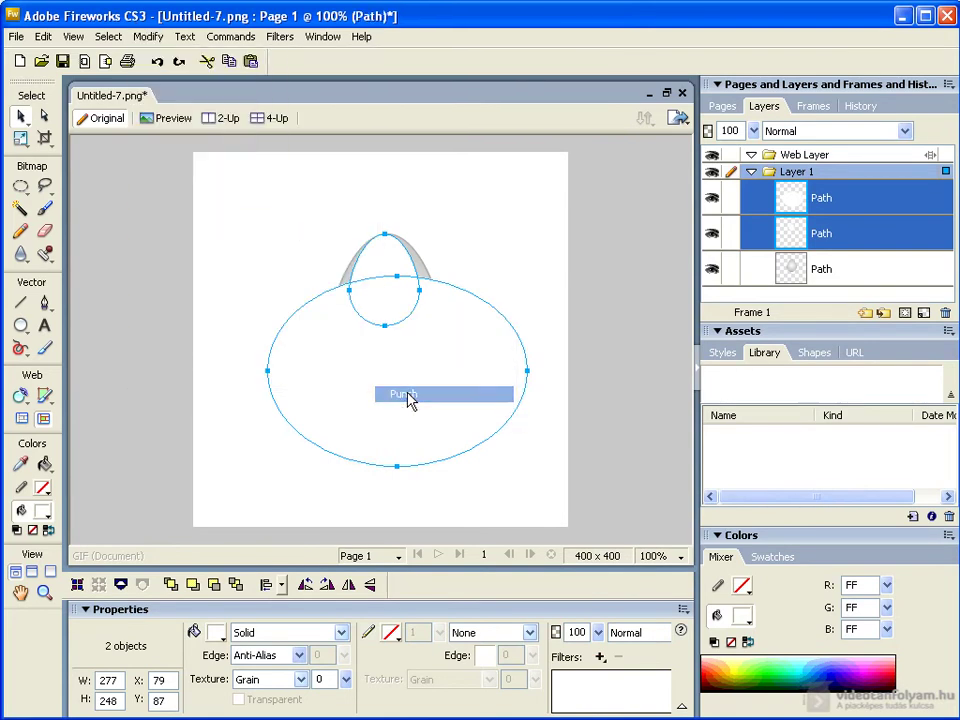
click(384, 236)
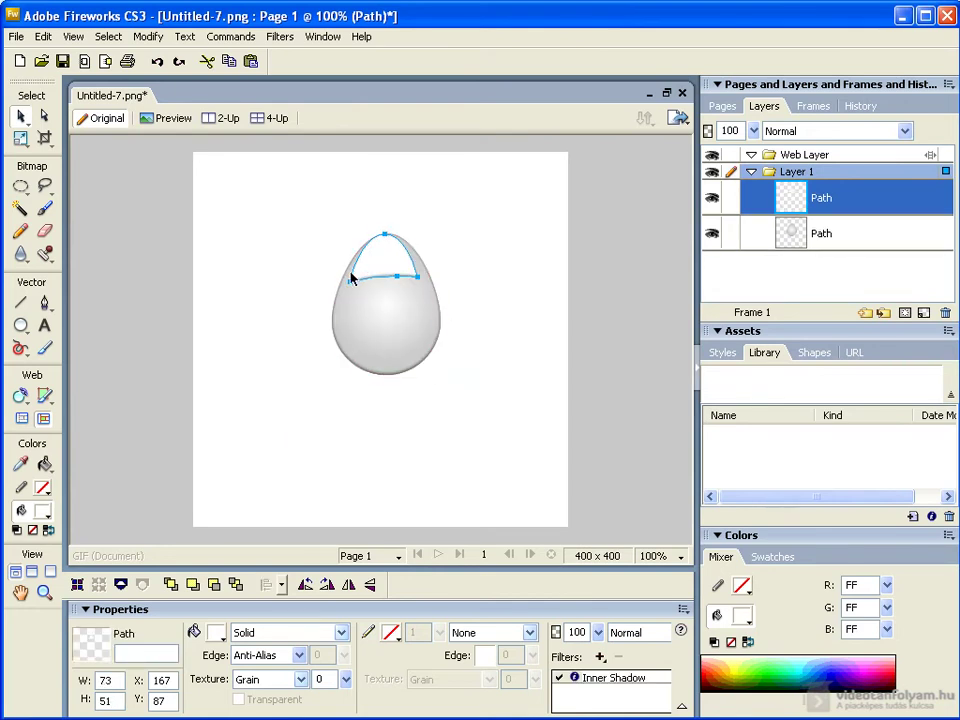
Reshape the highlight's bottom edge into a single upward arch, raising its right corner inward and removing the middle point.
click(44, 116)
drag(351, 287, 357, 264)
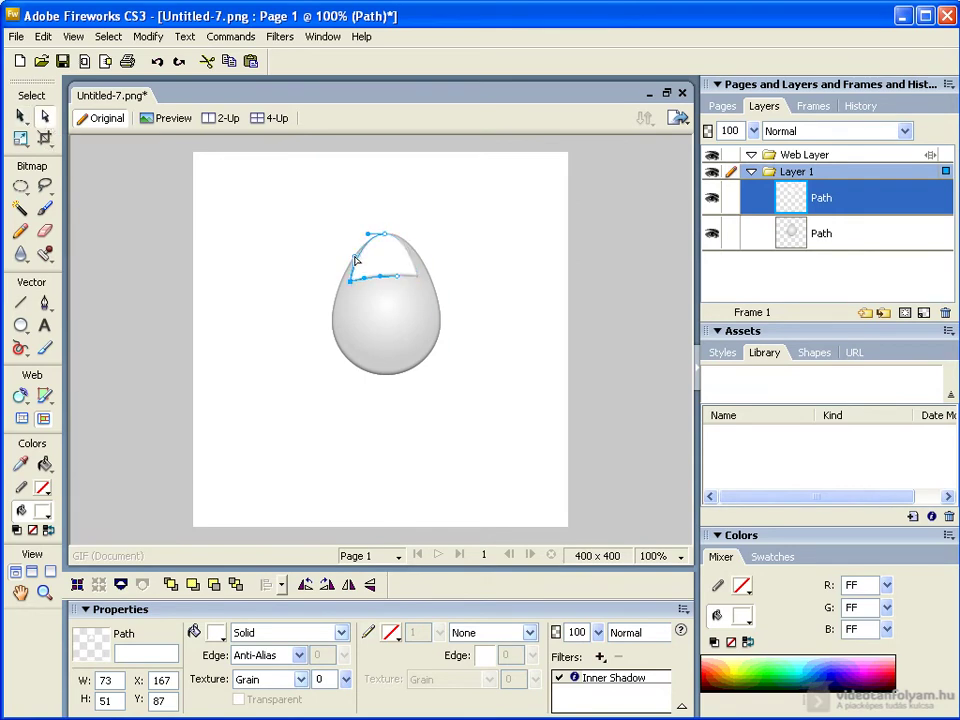
drag(416, 281, 397, 272)
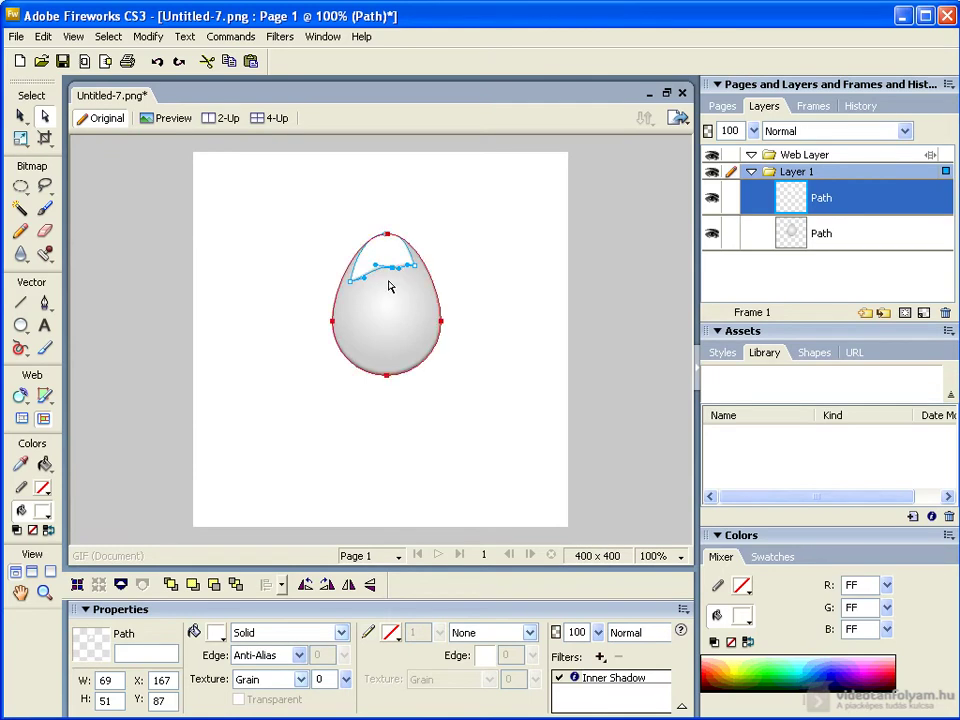
key(ctrl+z)
click(412, 267)
drag(405, 268, 376, 253)
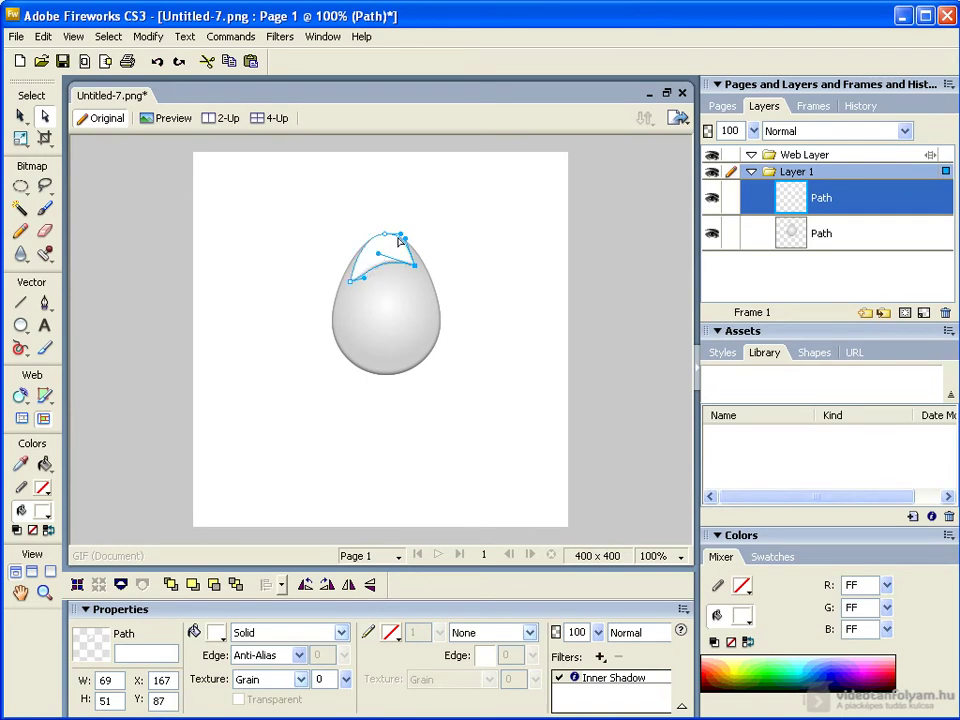
Adjust the curve handles at the highlight's top point so its sides bend along the egg's tip.
click(401, 237)
click(398, 241)
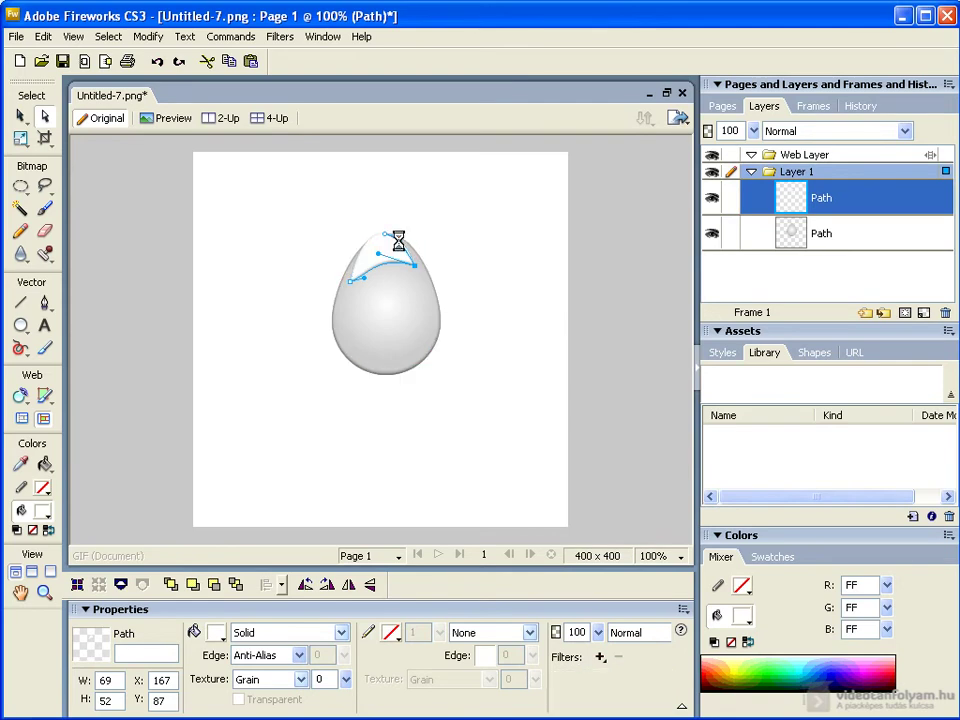
mouse_move(385, 236)
mouse_down()
mouse_move(372, 248)
mouse_move(360, 240)
mouse_move(370, 242)
mouse_up()
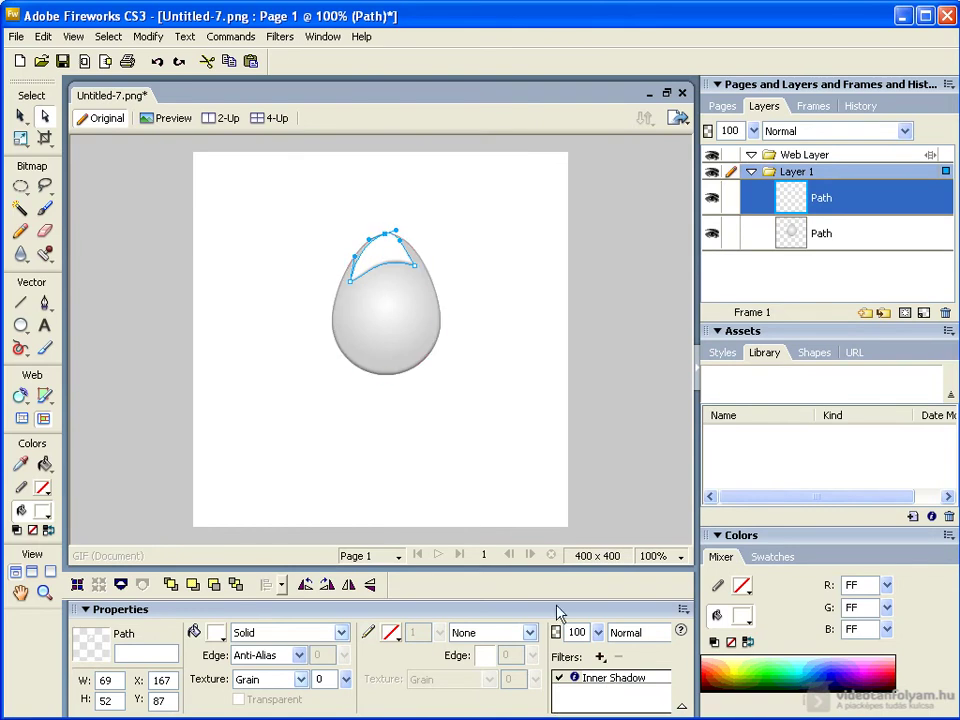
Remove the Inner Shadow filter from the highlight and change its fill to a linear gradient.
click(613, 680)
click(619, 658)
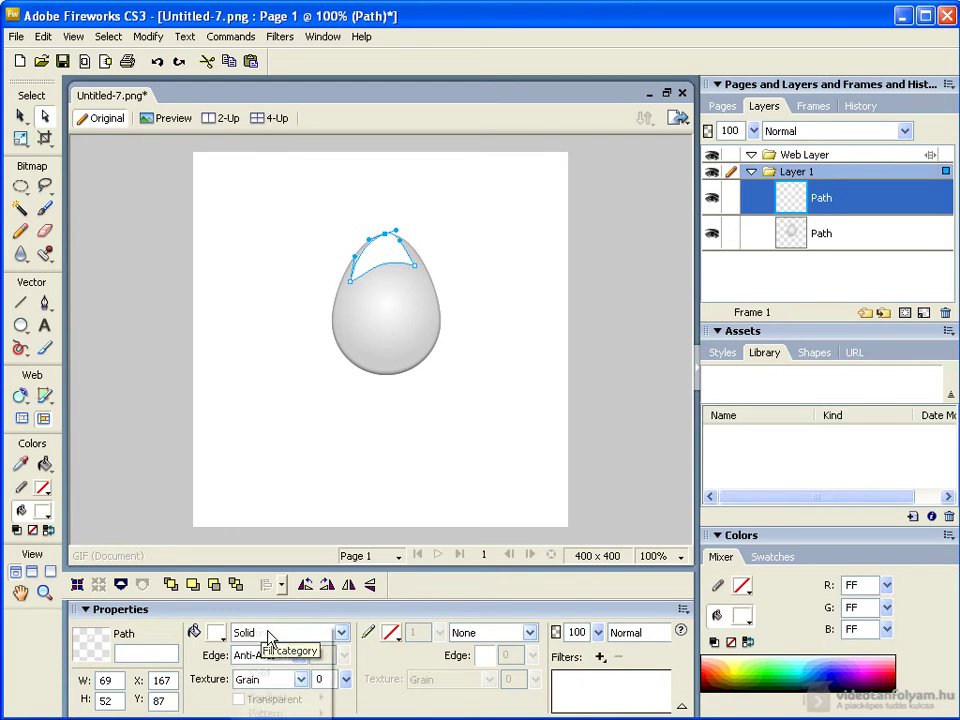
click(268, 636)
mouse_move(310, 697)
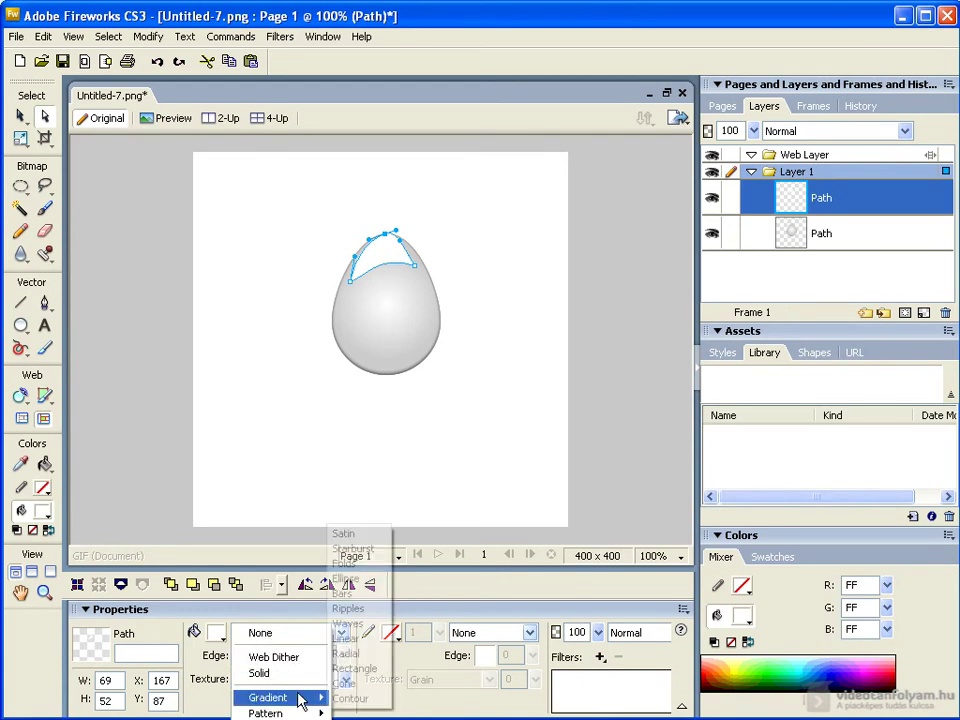
click(357, 640)
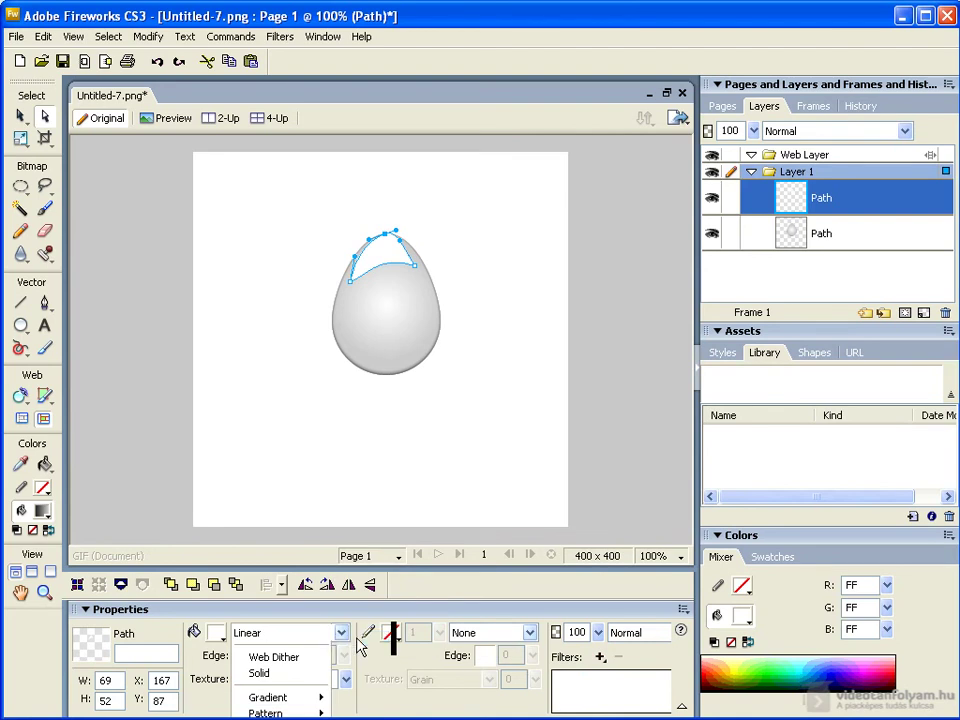
Make the highlight's gradient white at both ends and lower the opacity of its end stop to make it fade out.
click(217, 637)
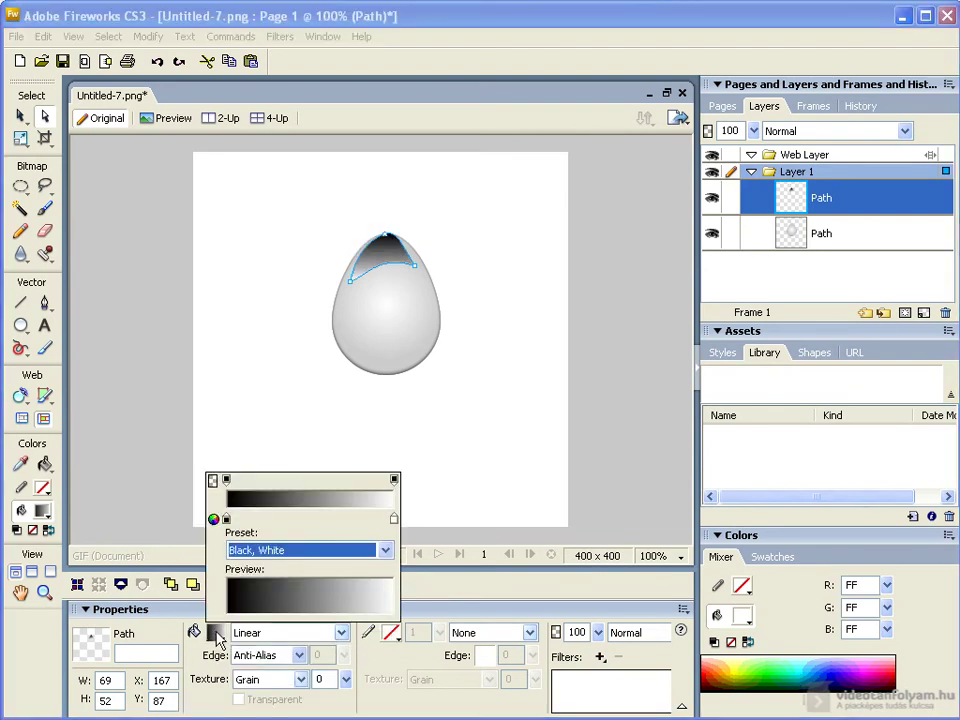
click(227, 520)
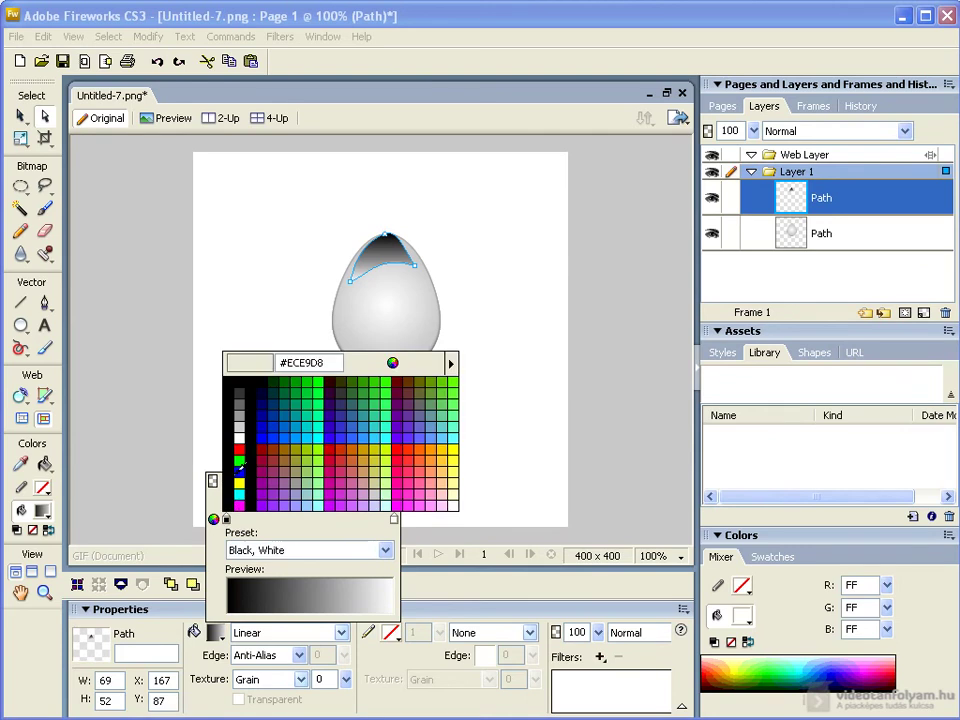
click(240, 436)
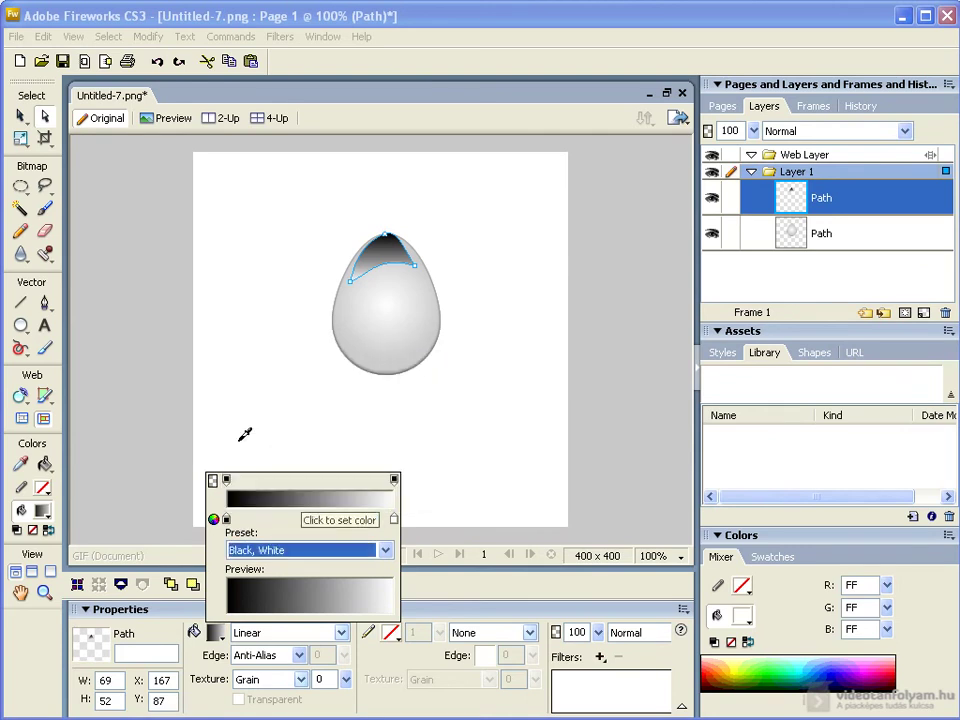
click(395, 482)
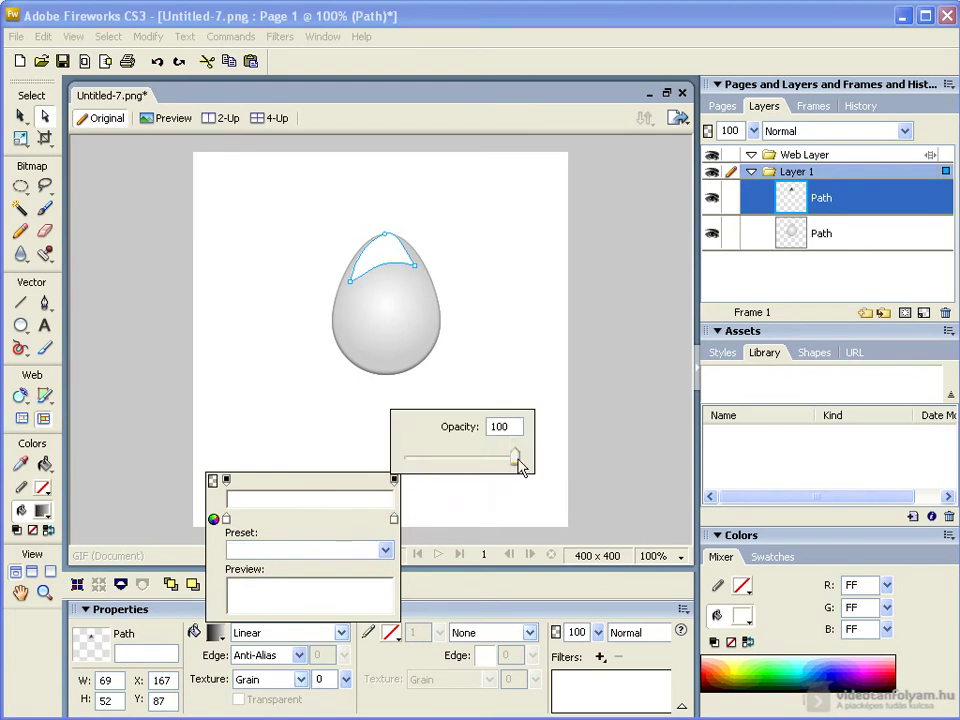
drag(517, 466, 437, 467)
click(409, 448)
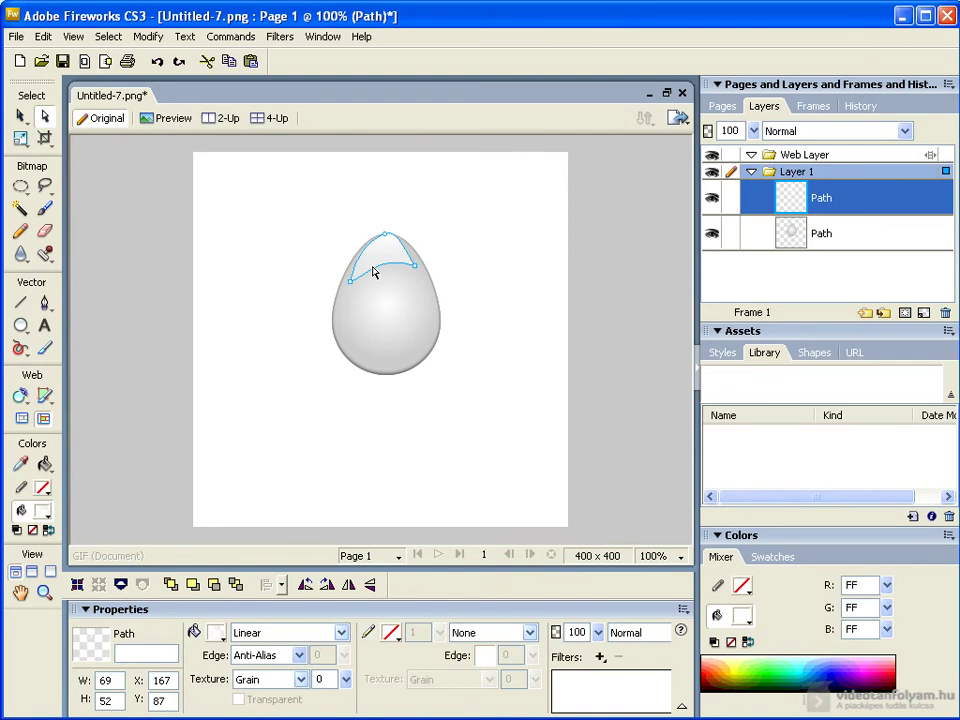
Draw a circle of 112 by 112 pixels over the egg's lower half and nudge it up to X 150, Y 141.
click(22, 328)
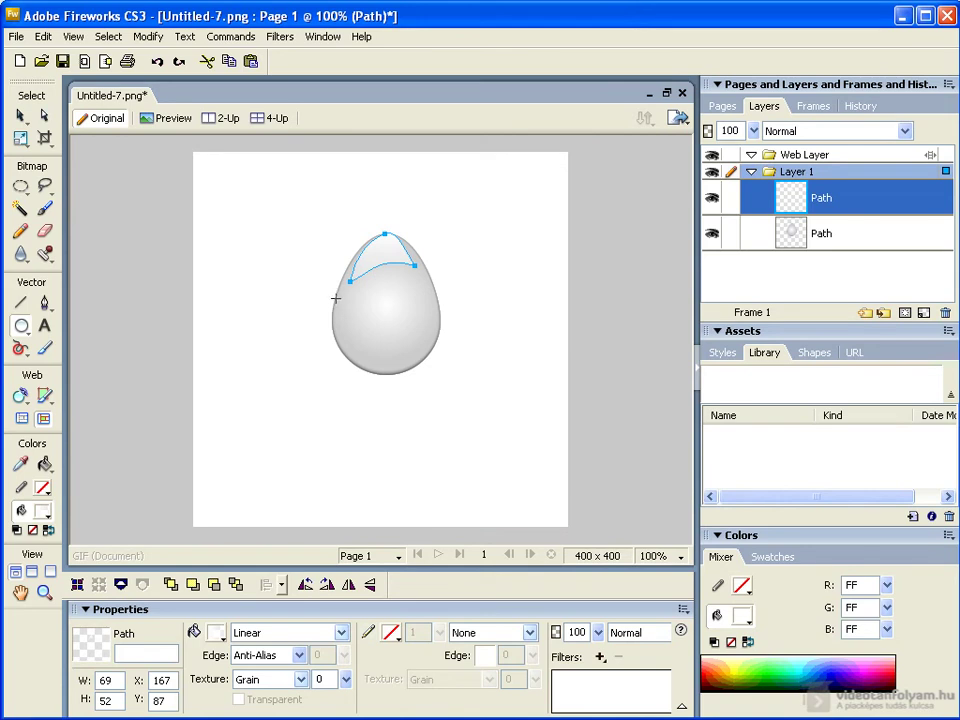
drag(336, 300, 439, 370)
key(Up)
key(Up)
key(Up)
key(Up)
key(Up)
key(Up)
key(Up)
key(Up)
key(Up)
key(Up)
key(Up)
key(Up)
key(Up)
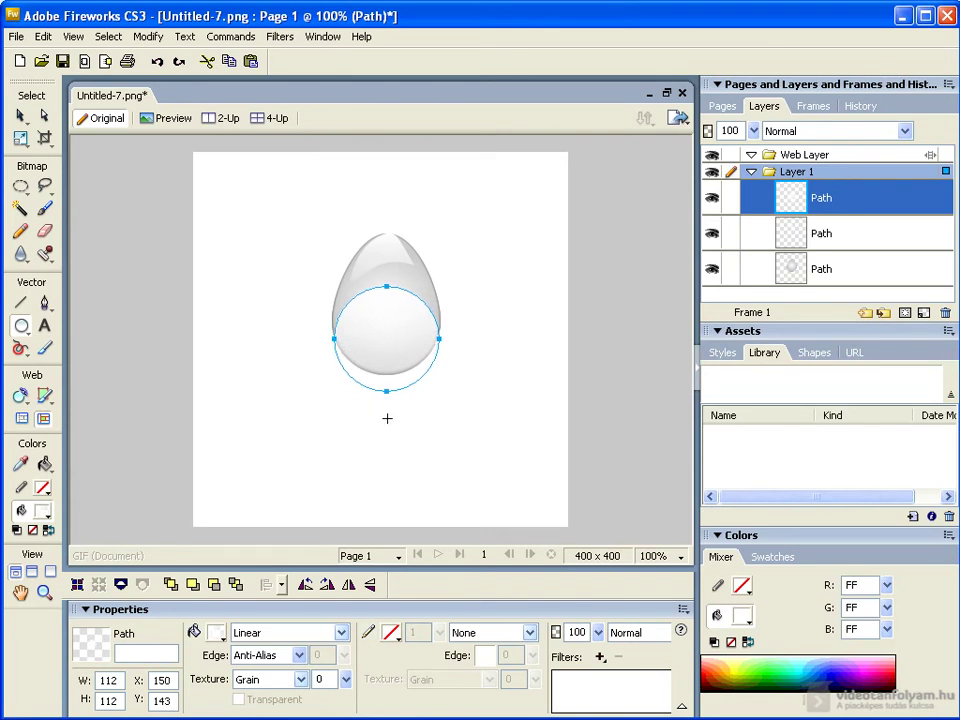
key(Right)
key(Left)
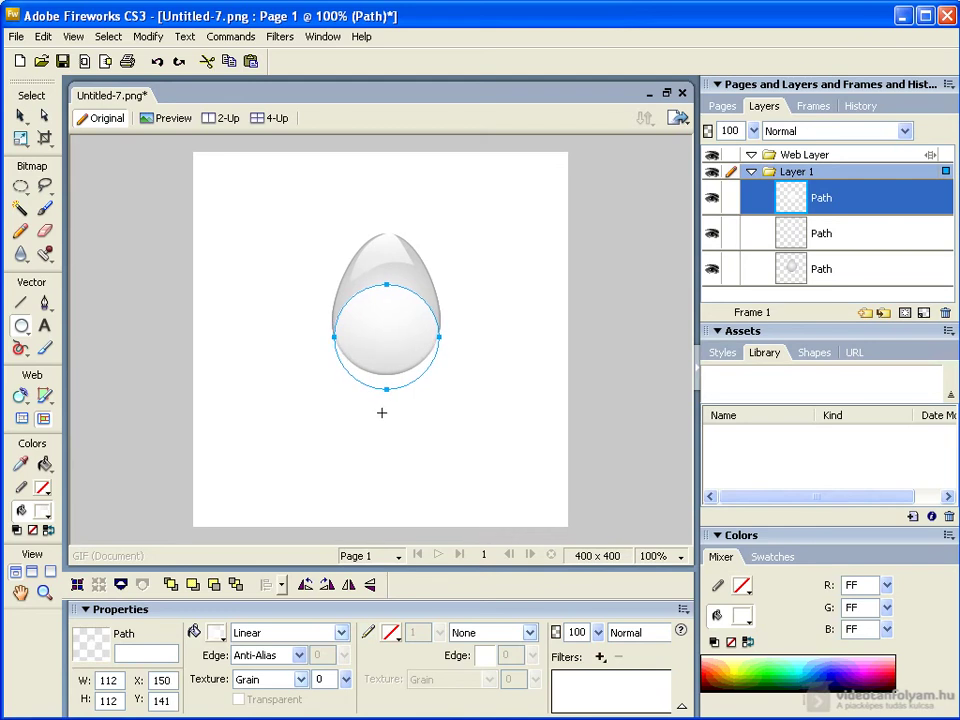
Give the circle a radial gradient from white to semi-transparent black and set its overall opacity to 26.
click(274, 636)
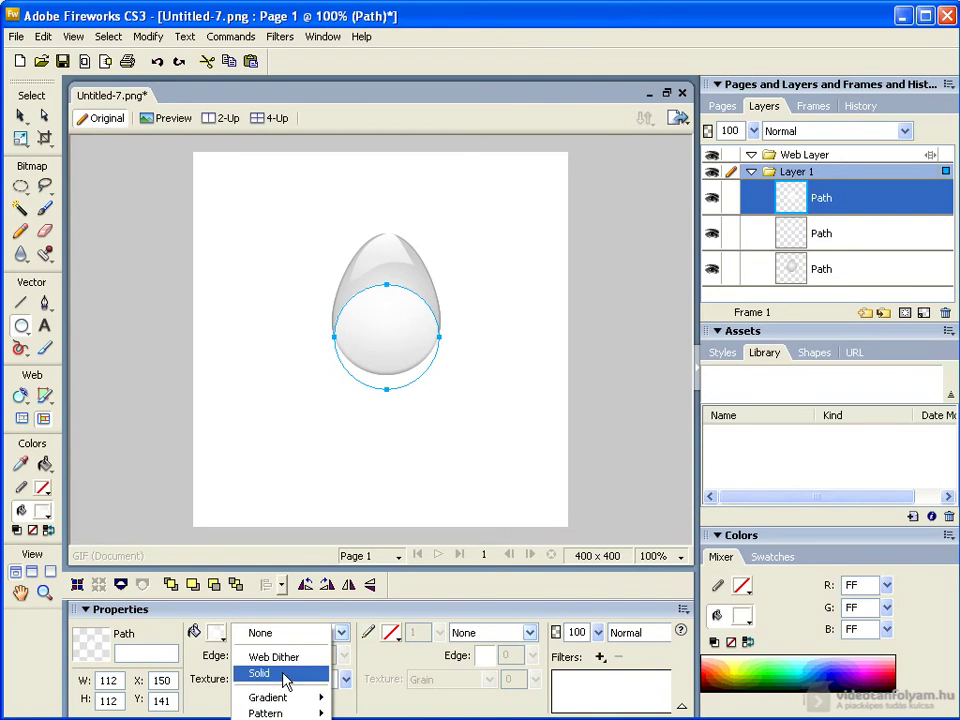
mouse_move(320, 697)
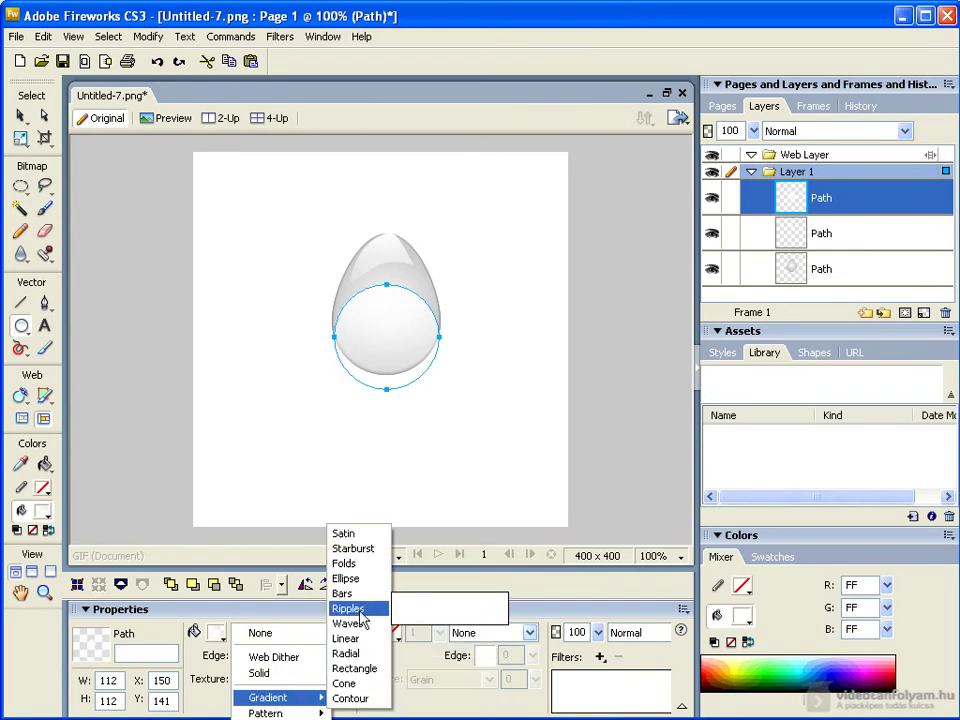
click(352, 654)
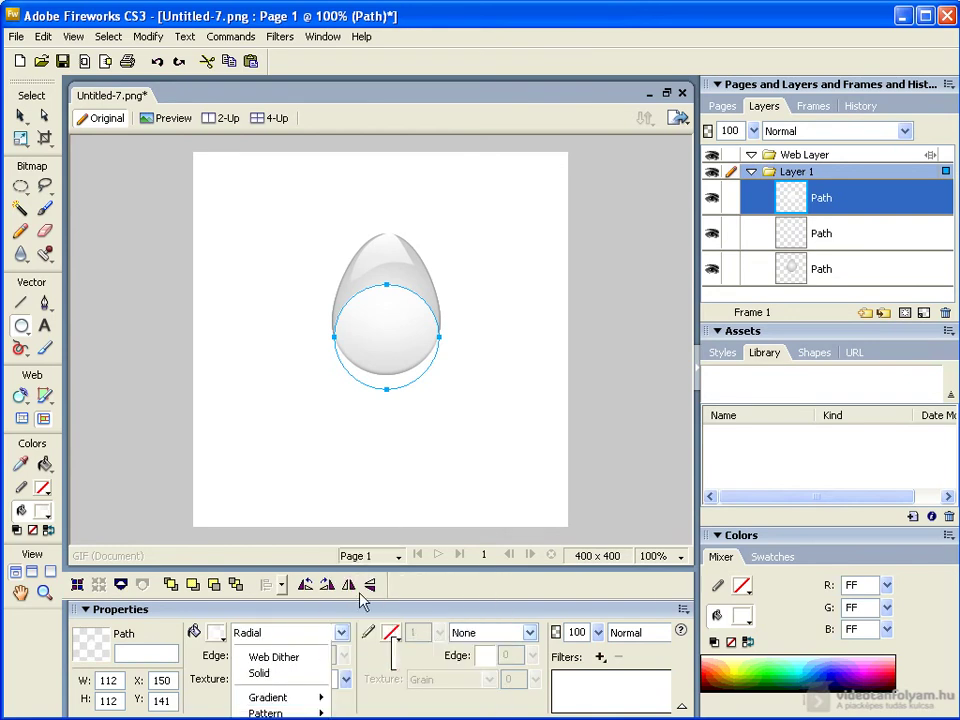
click(217, 637)
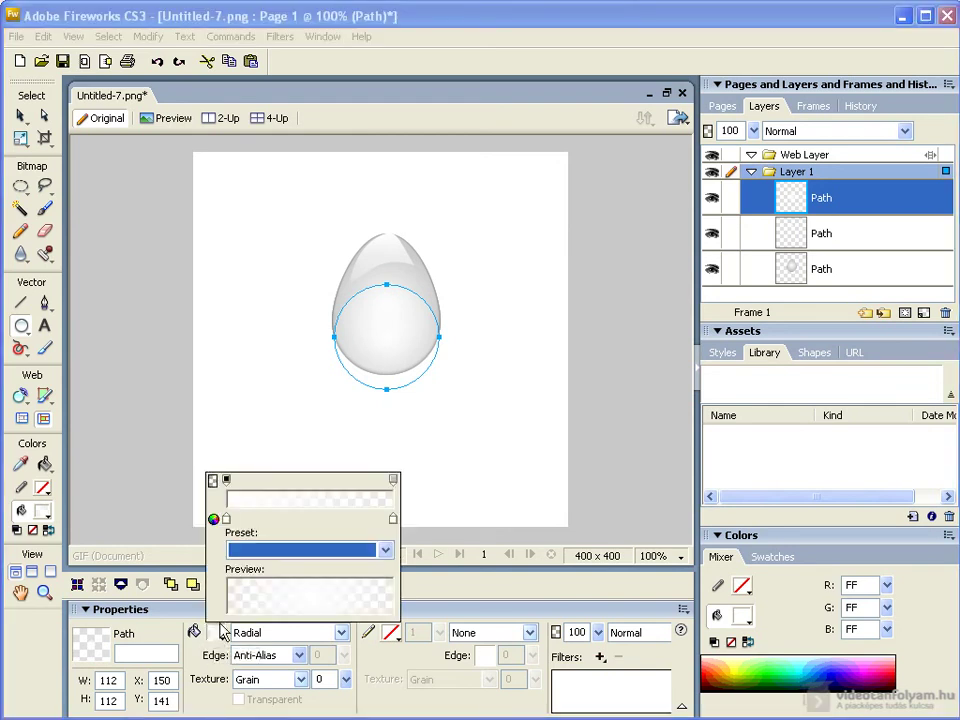
click(392, 519)
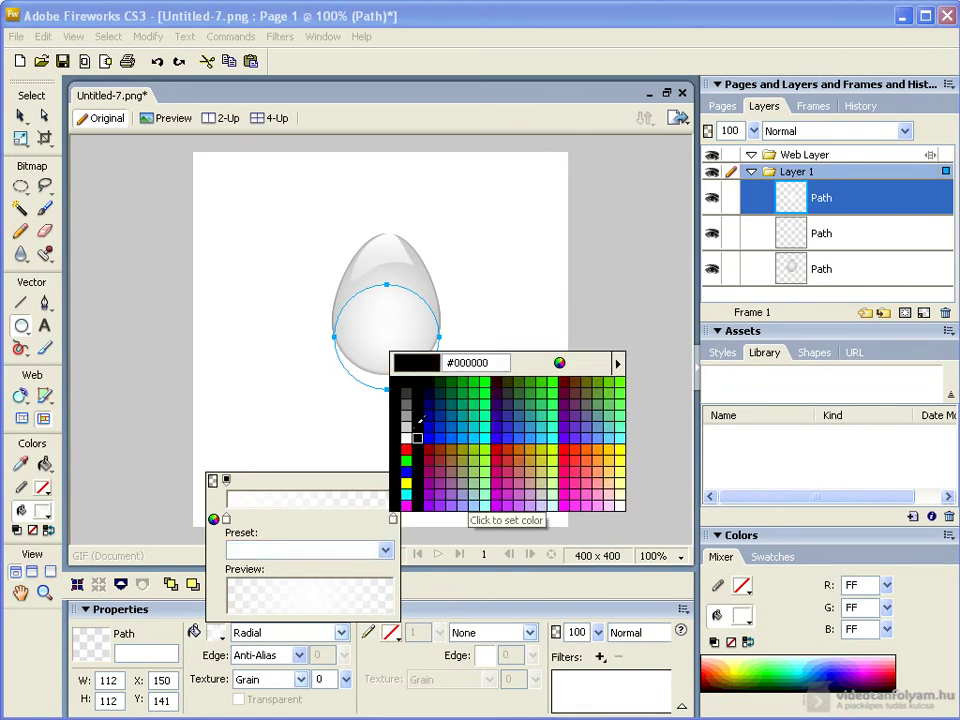
click(405, 386)
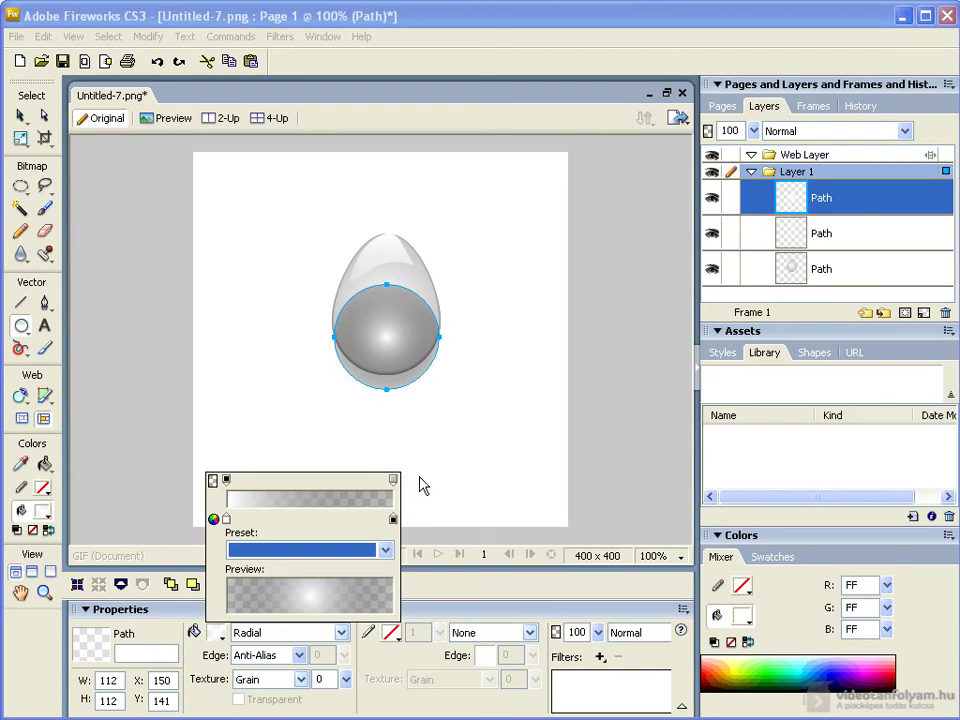
click(413, 478)
drag(598, 632, 603, 706)
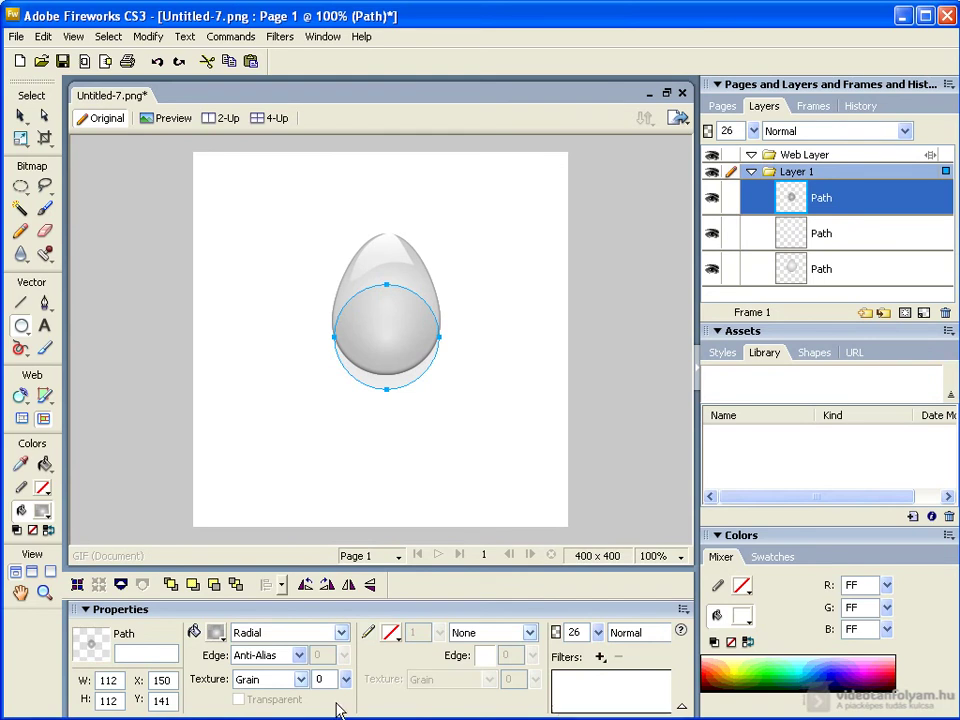
Feather the edge of the circle's radial gradient fill by 4.
click(342, 633)
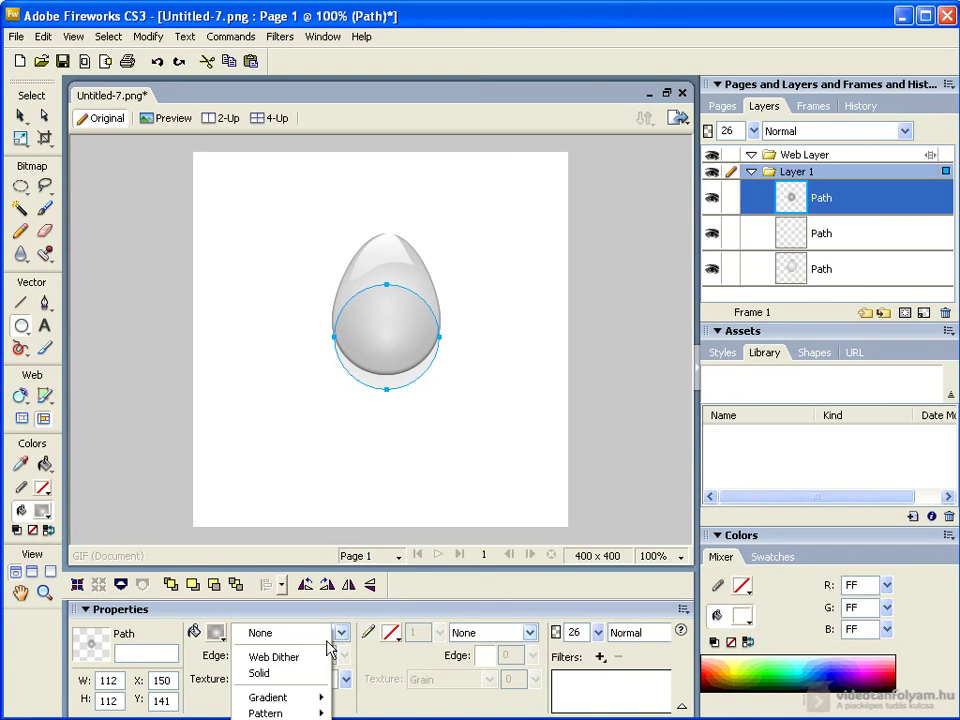
click(370, 552)
click(215, 632)
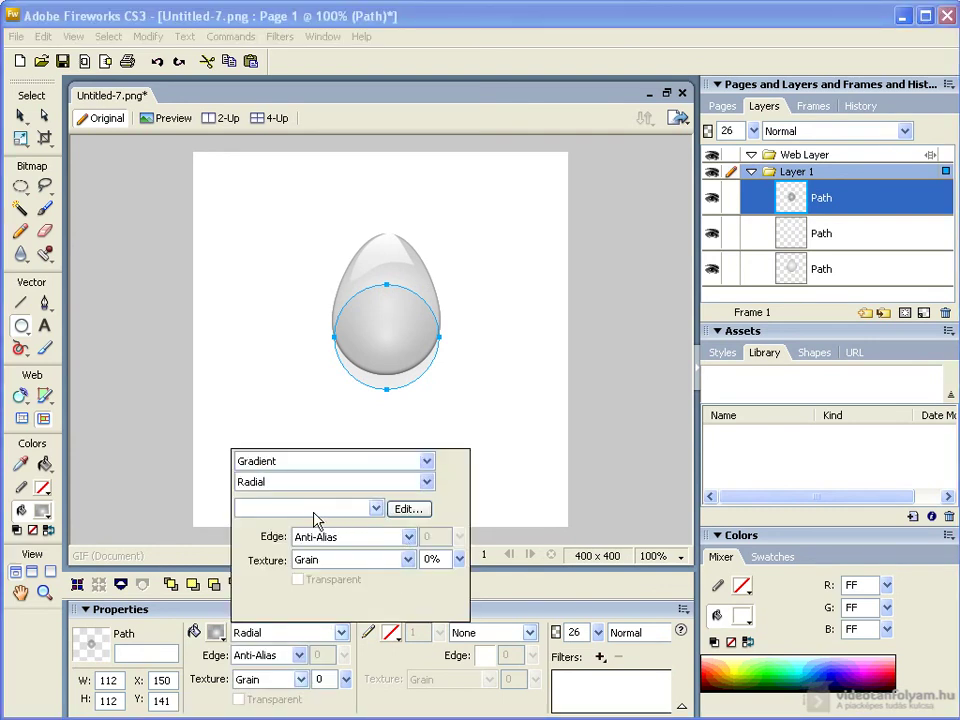
click(409, 537)
click(326, 580)
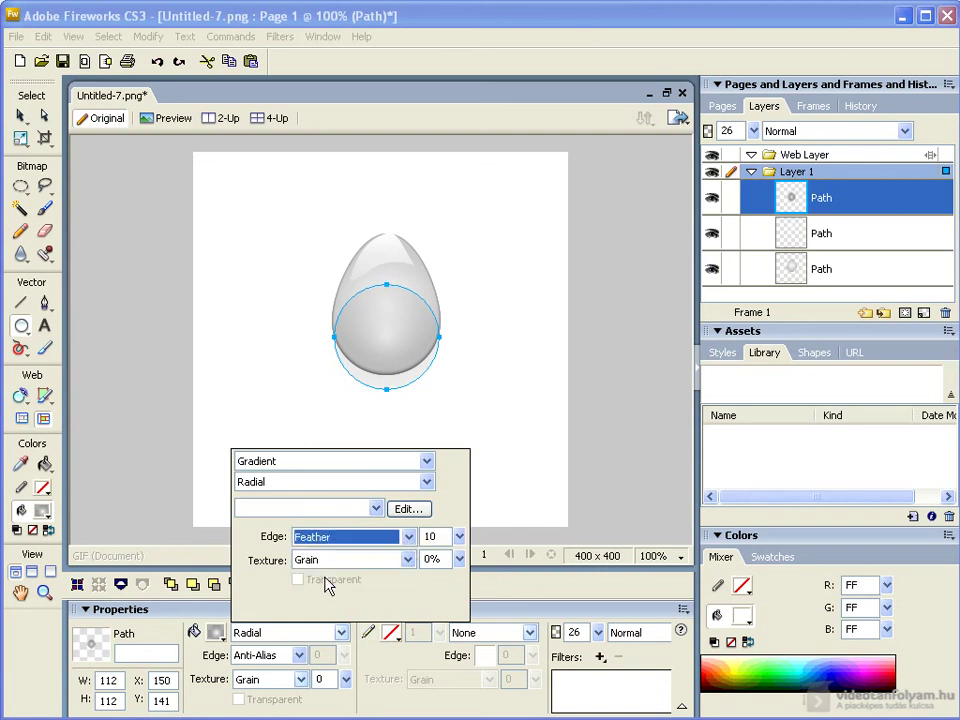
double_click(424, 536)
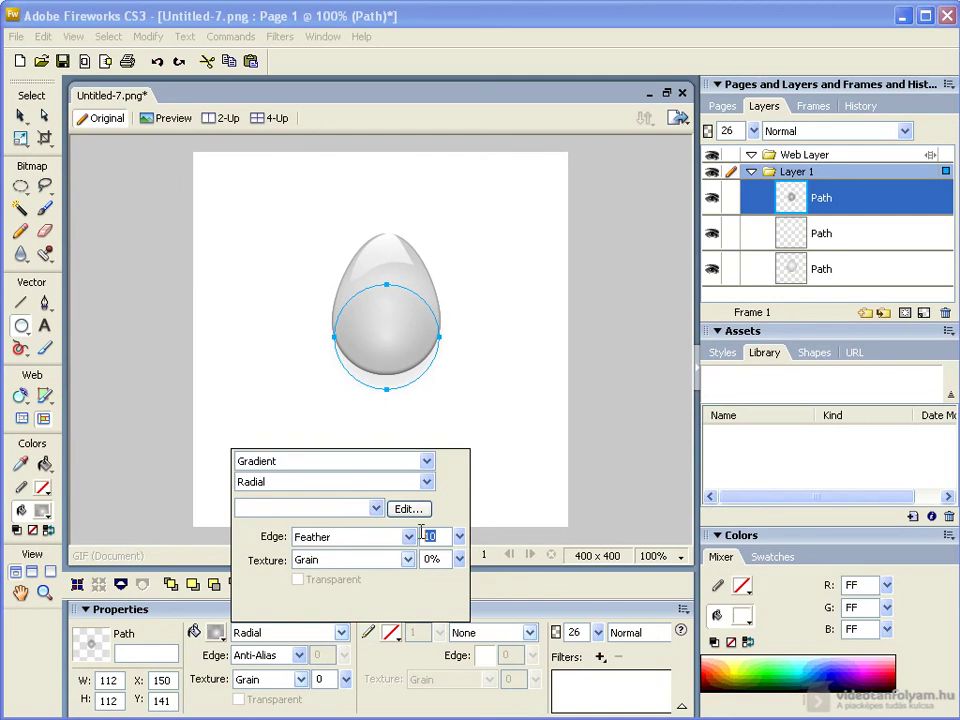
text(4)
click(518, 470)
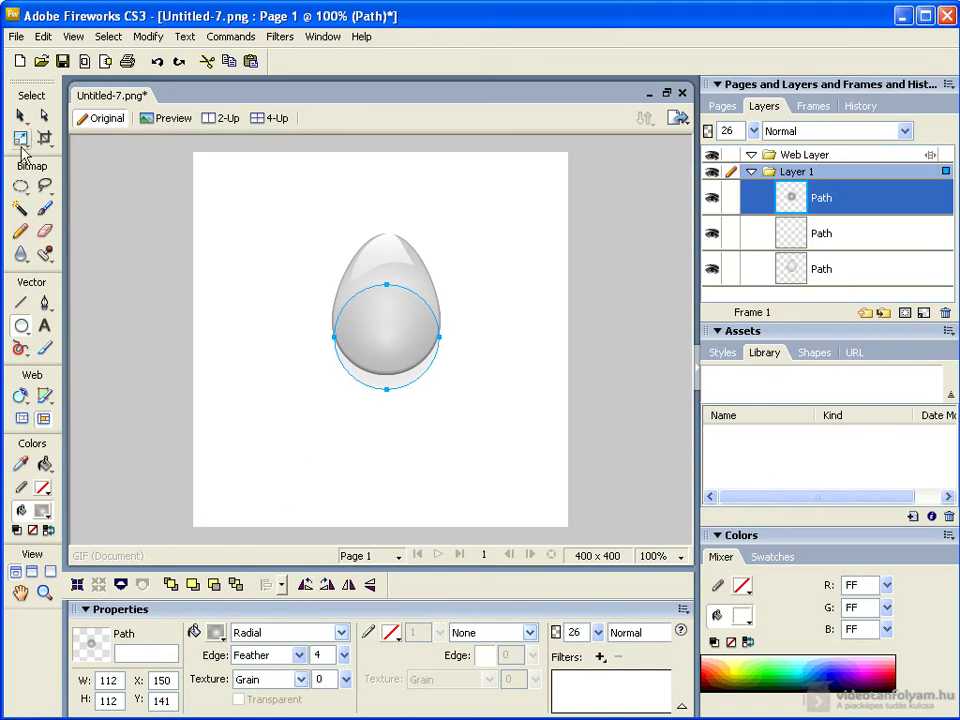
Deselect the circle and draw a rectangle of about 401 by 403 pixels covering the whole canvas.
click(22, 327)
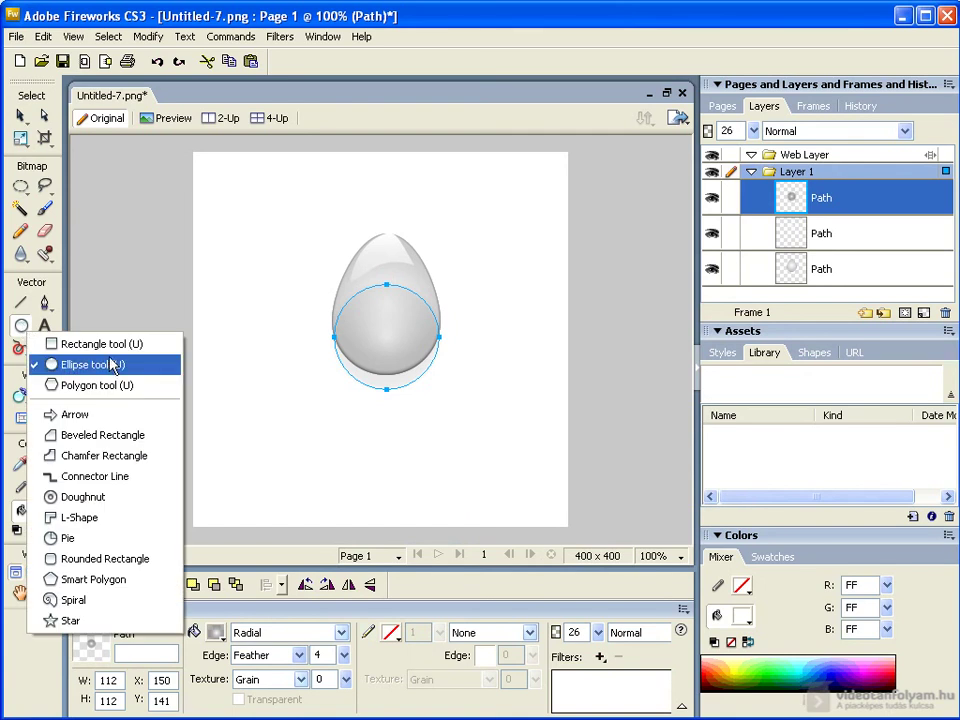
click(70, 343)
key(ctrl+d)
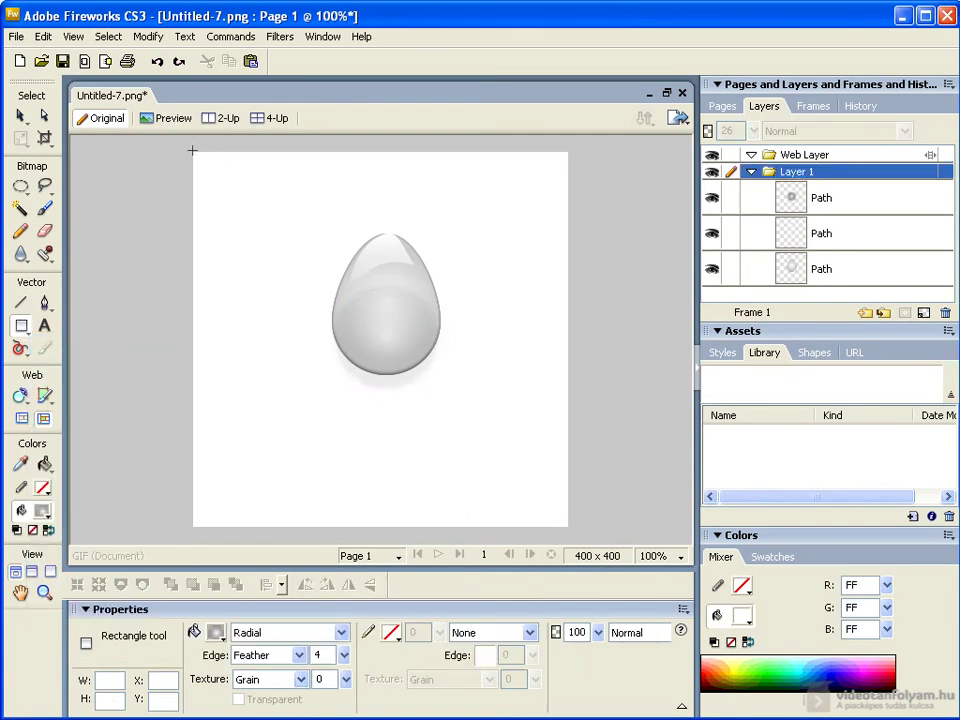
drag(191, 150, 567, 528)
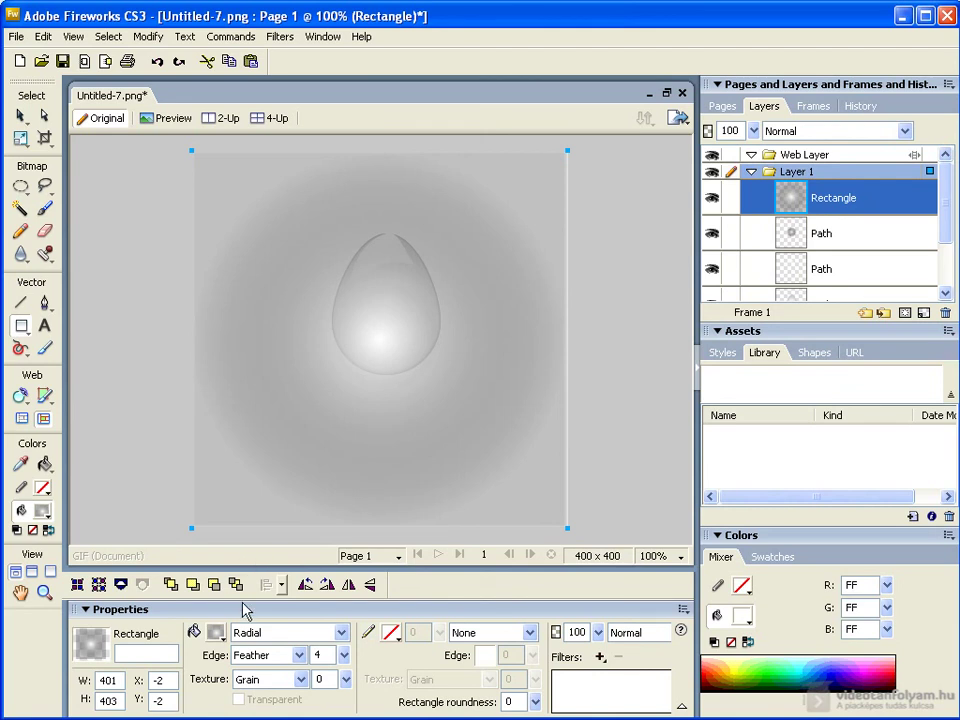
Give the rectangle a solid black fill and move it beneath all the egg's paths in the stacking order.
click(243, 640)
click(262, 671)
click(215, 637)
click(223, 491)
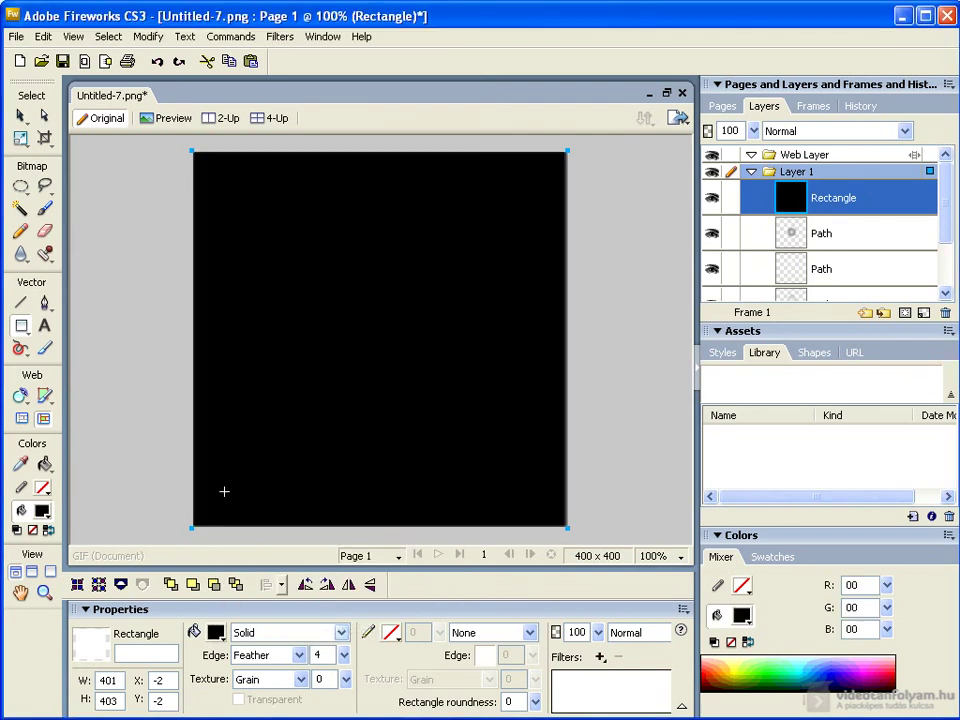
drag(786, 197, 846, 300)
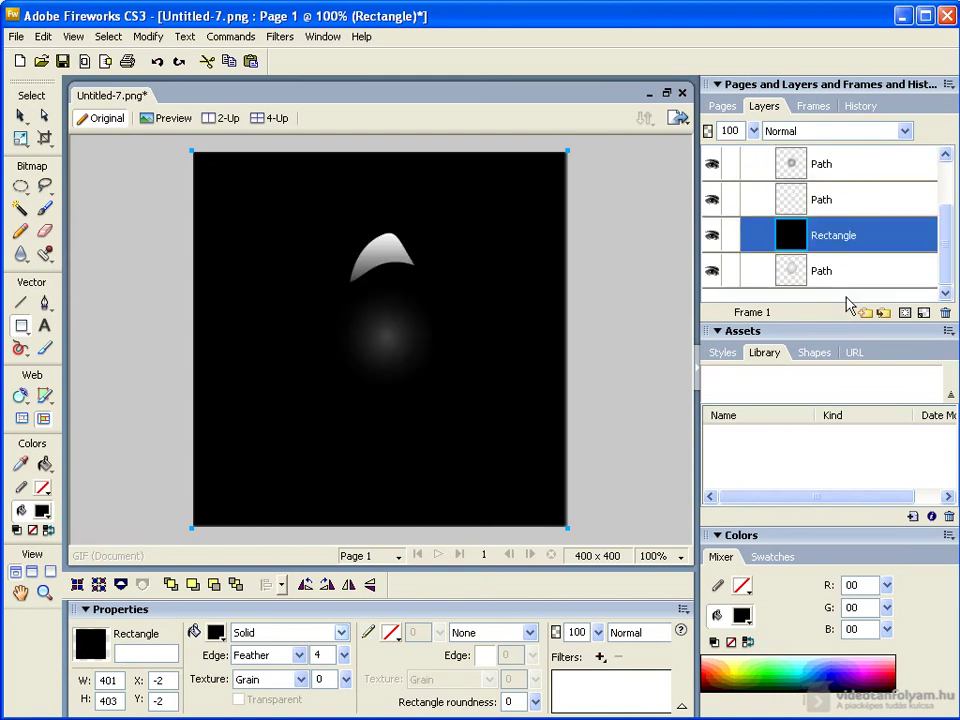
drag(847, 239, 849, 291)
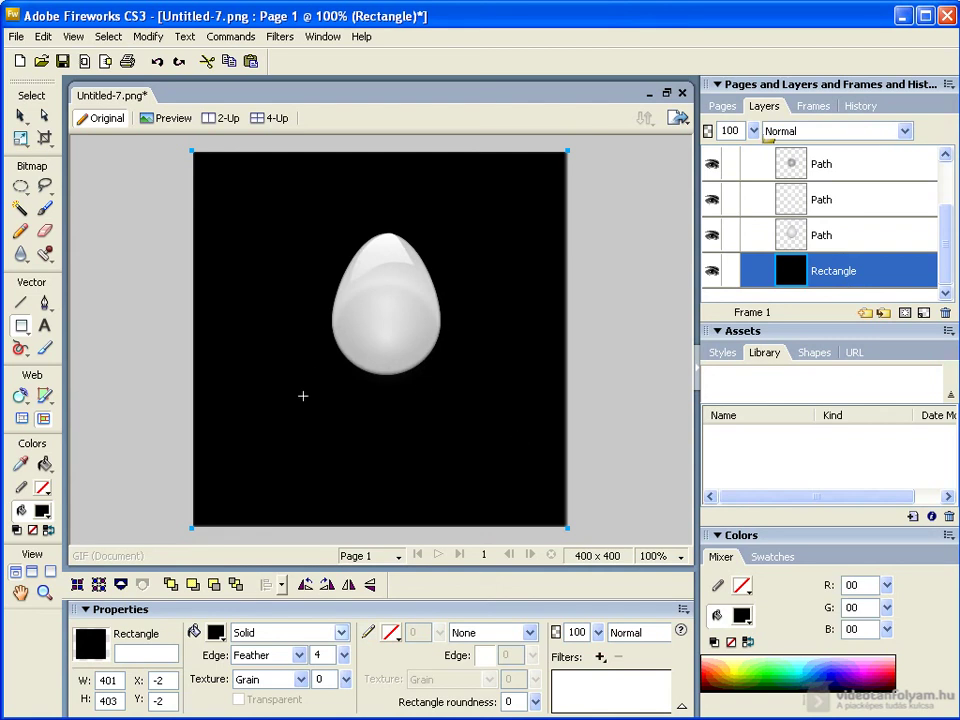
Choose the Line-Horiz 3 texture for the black background rectangle's fill.
click(299, 680)
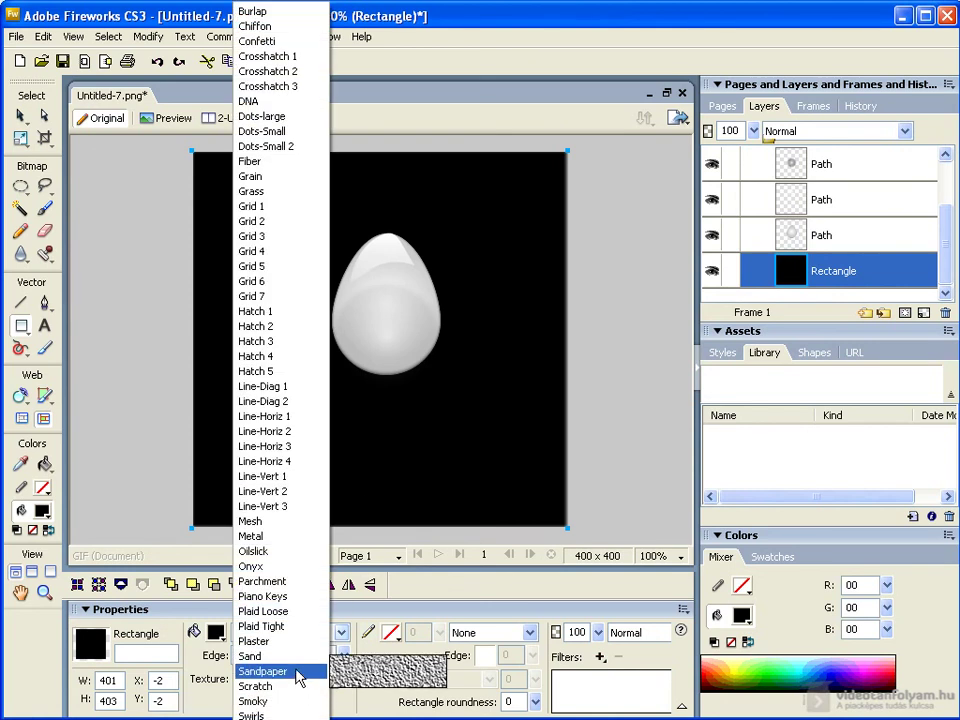
click(272, 446)
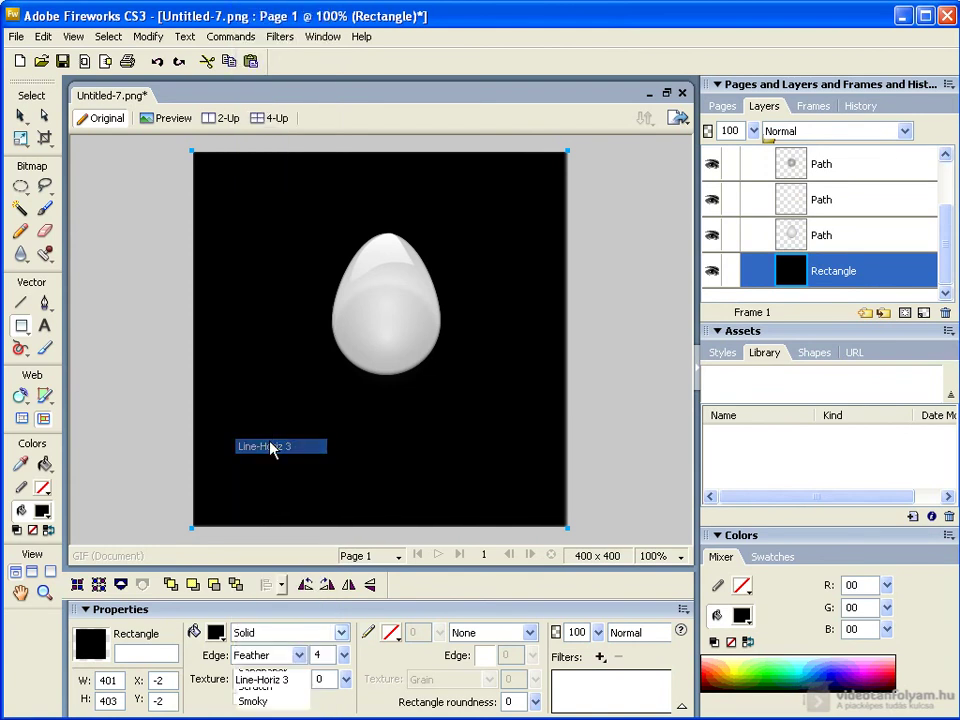